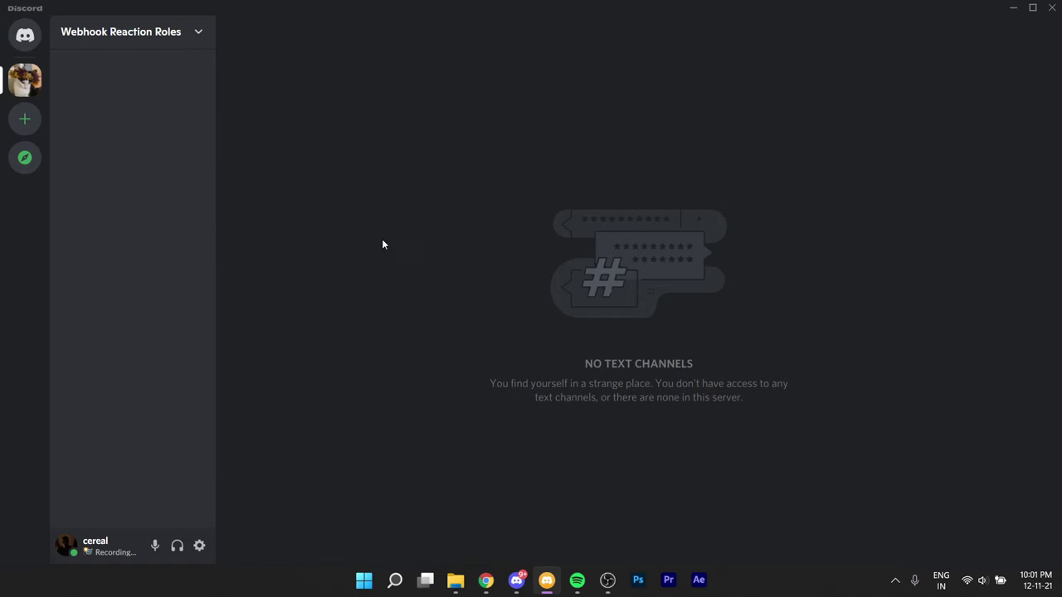
Create a 'reaction-roles' text channel and add a new webhook to it from its Integrations settings.
right_click(163, 123)
click(182, 163)
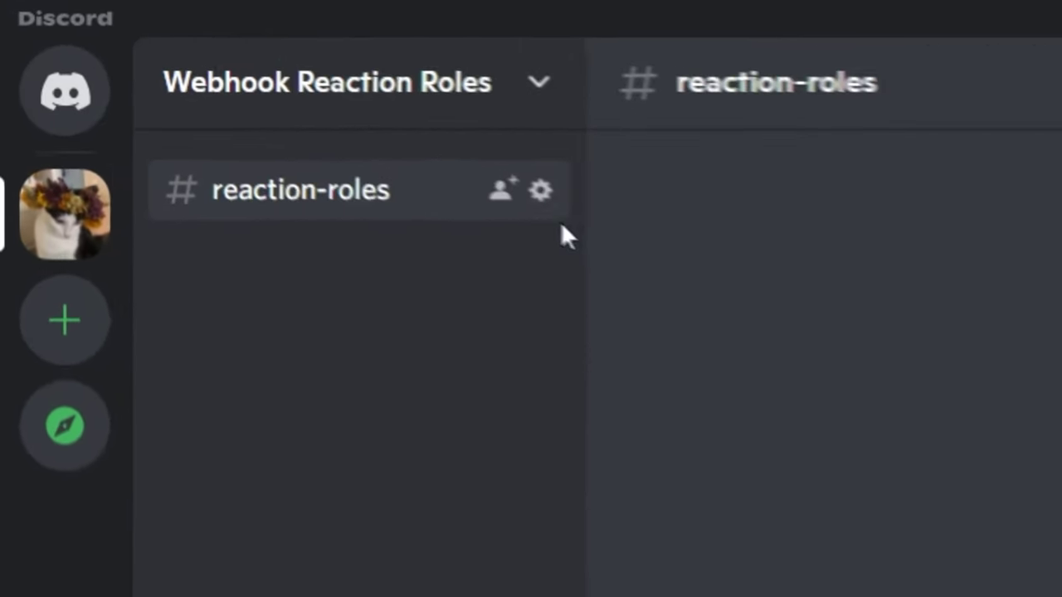
click(265, 92)
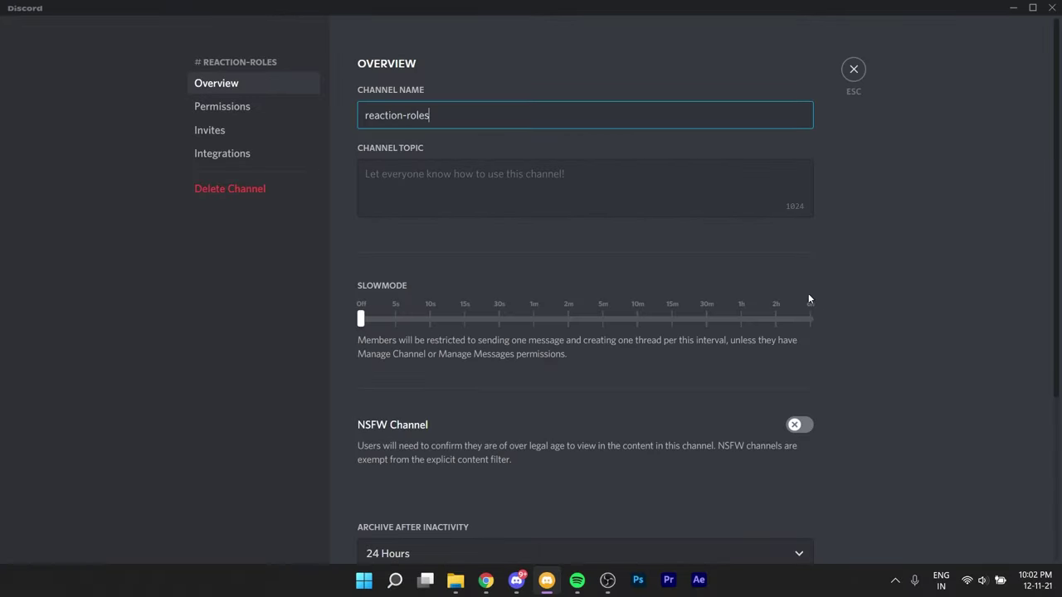
click(258, 153)
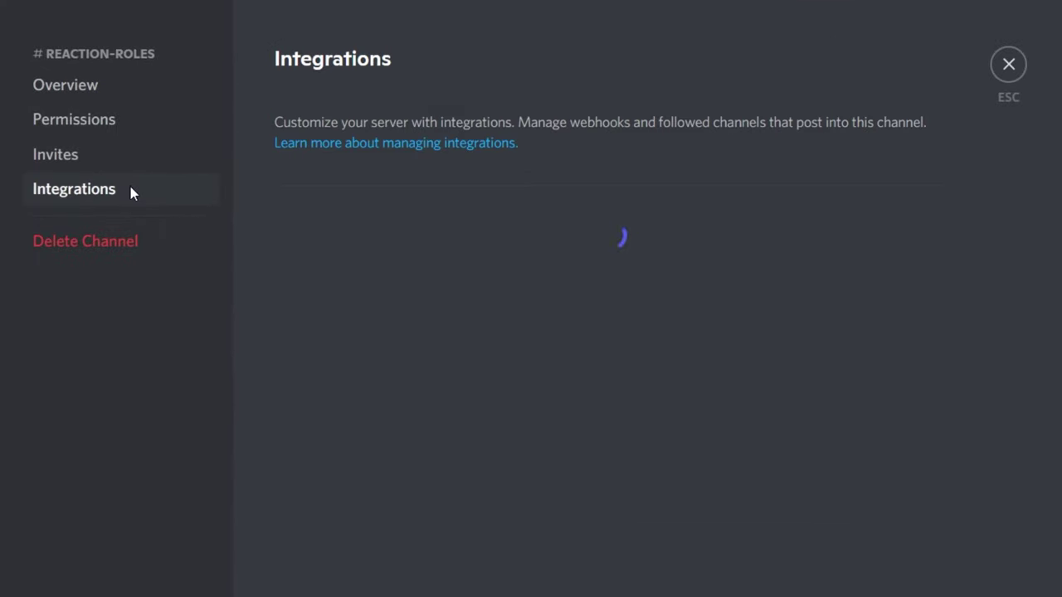
click(868, 265)
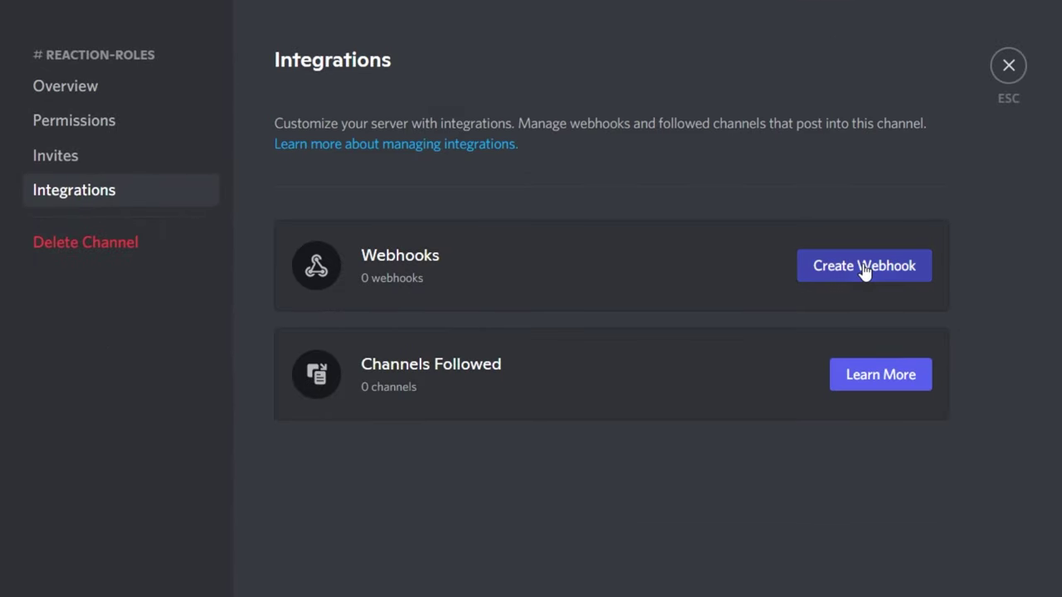
click(611, 424)
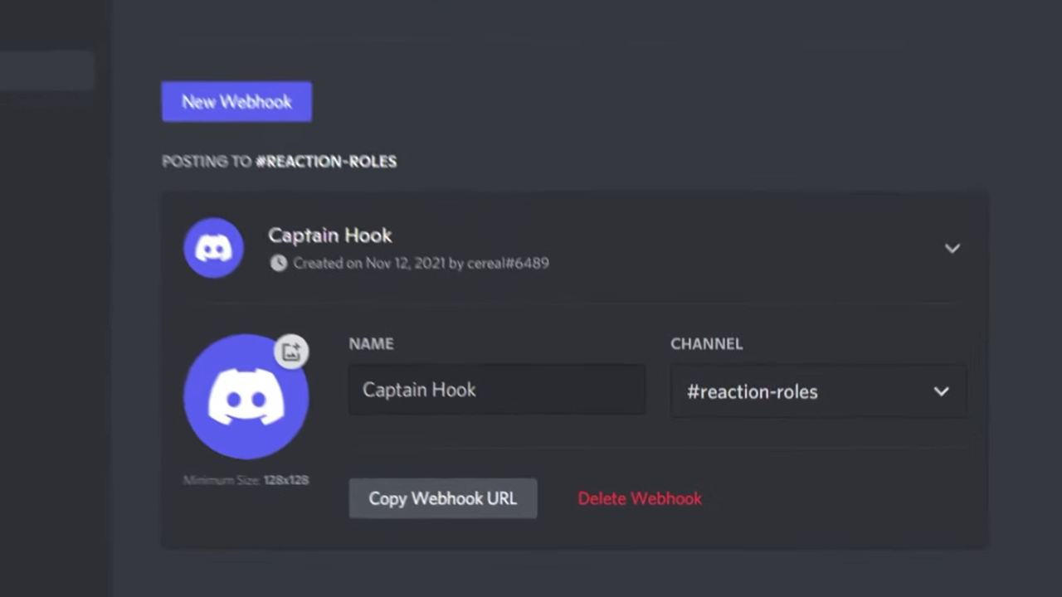
drag(526, 340, 274, 322)
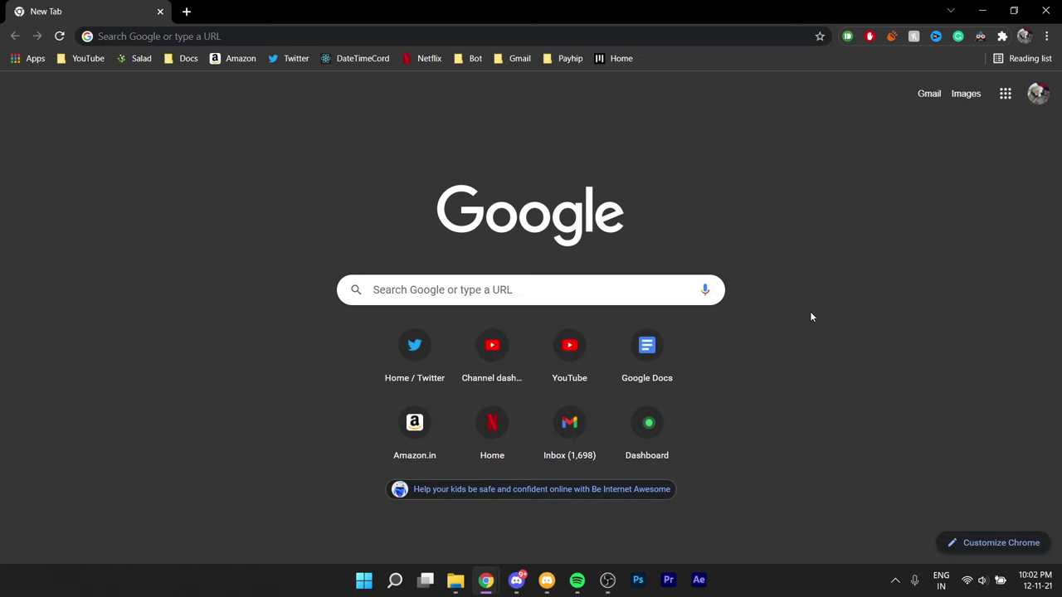
Load discohook.org and clear all of its sample message content.
text(discoh)
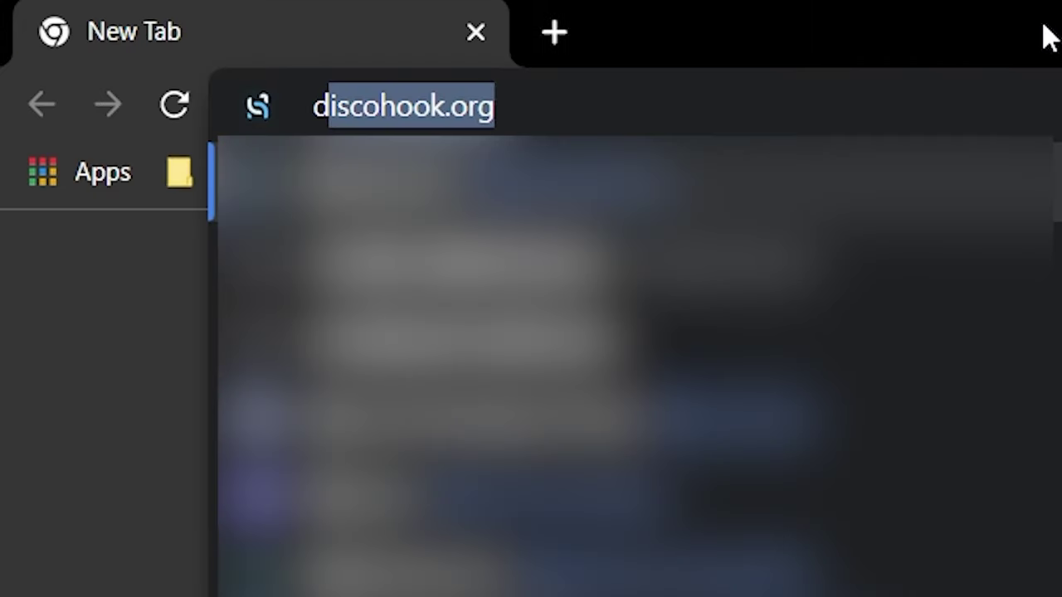
text(ook)
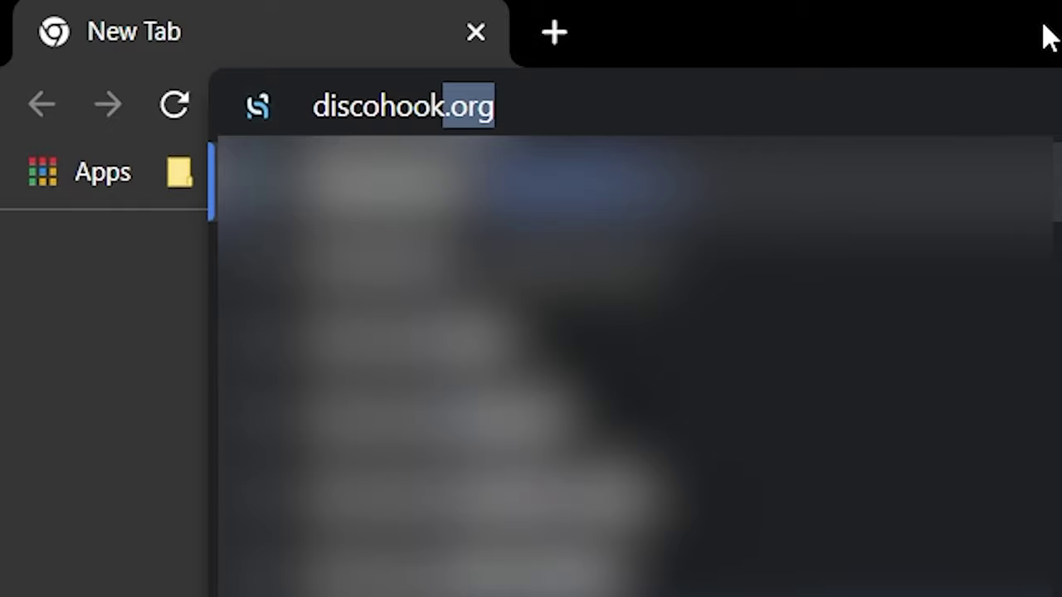
key(Return)
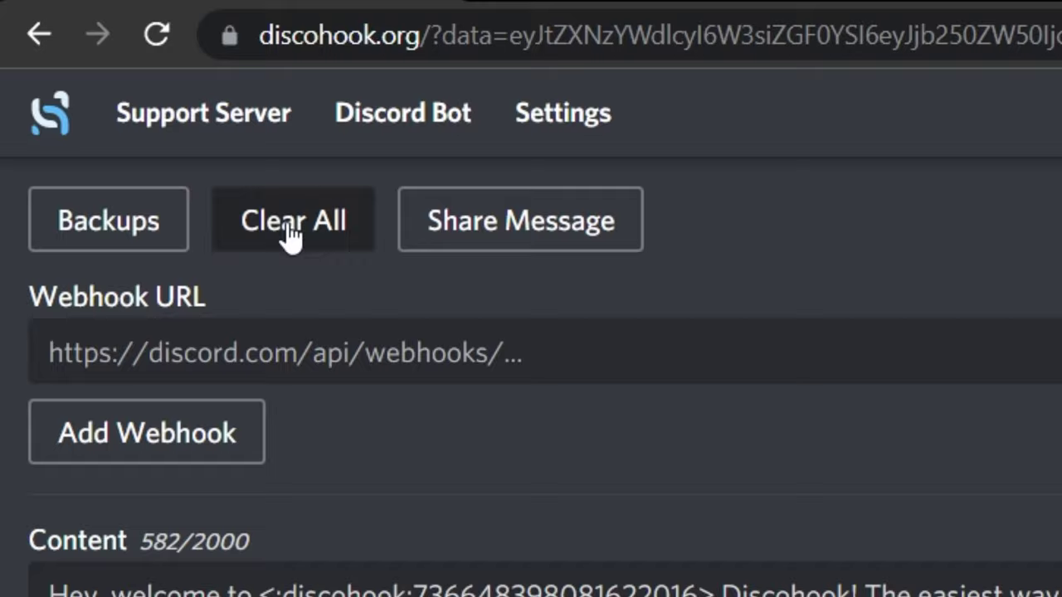
click(322, 318)
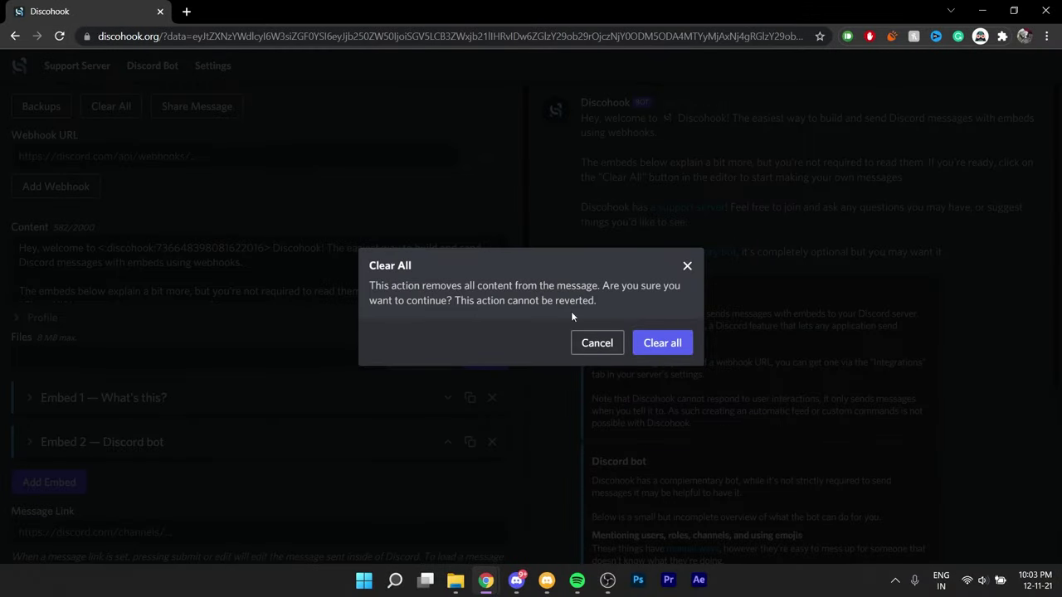
click(662, 343)
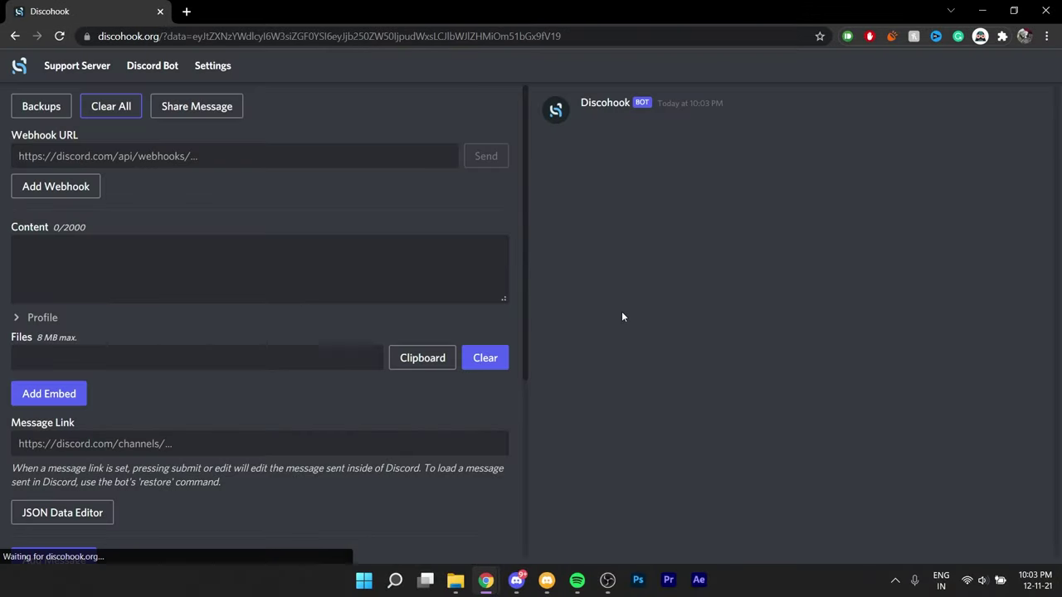
Paste the webhook URL and move the blank content character into the Username field.
click(247, 160)
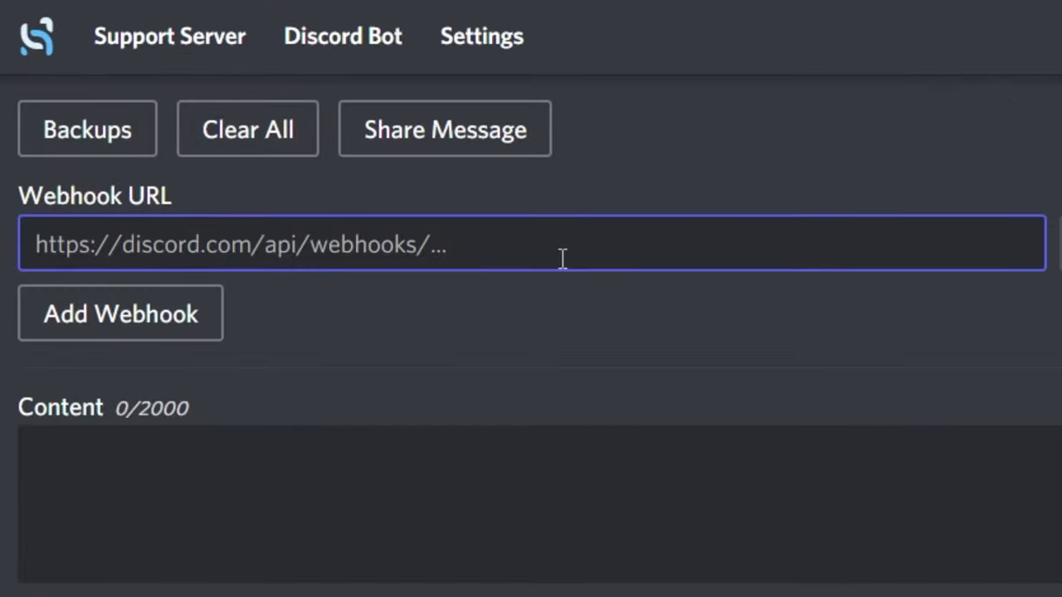
key(ctrl+v)
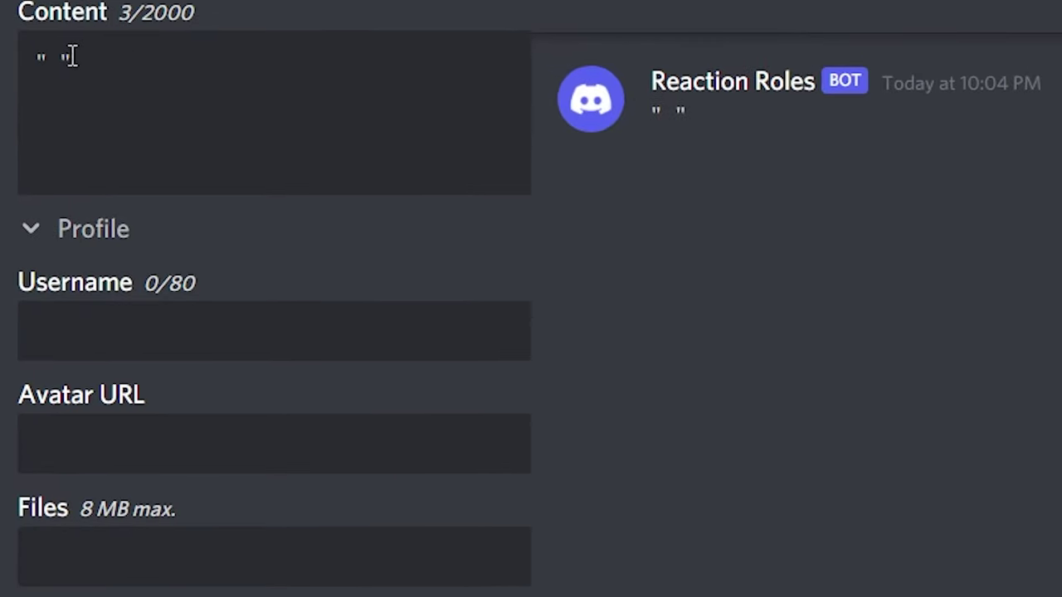
click(58, 63)
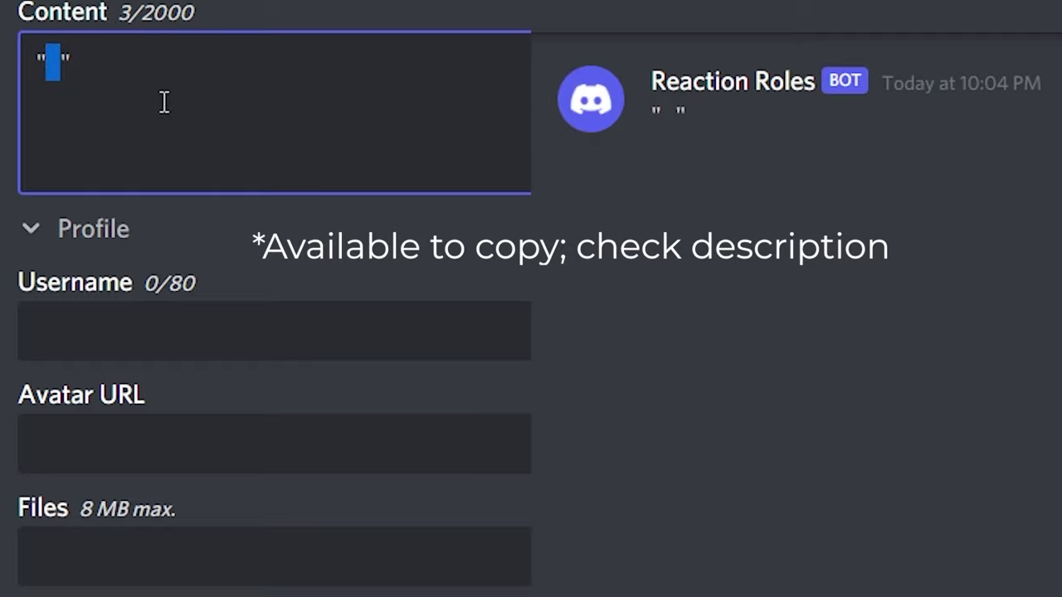
click(81, 316)
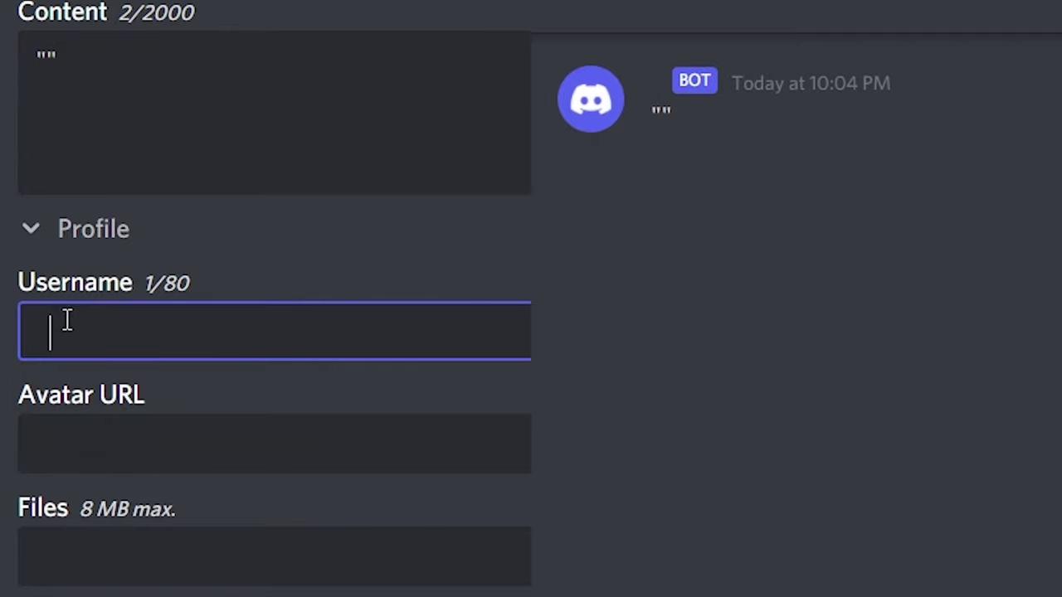
key(ctrl+t)
text(blank )
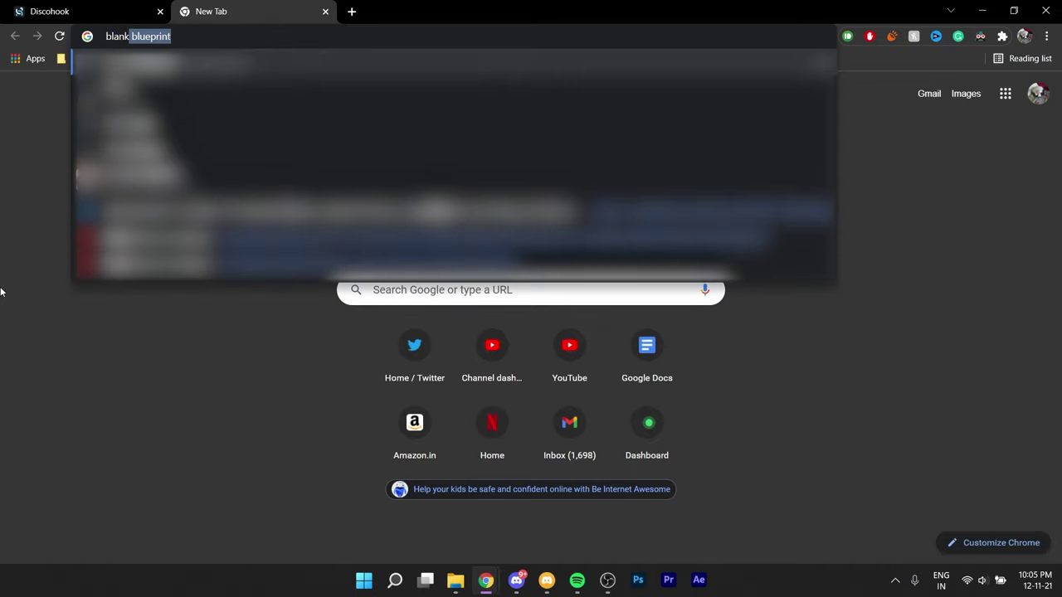
text(png)
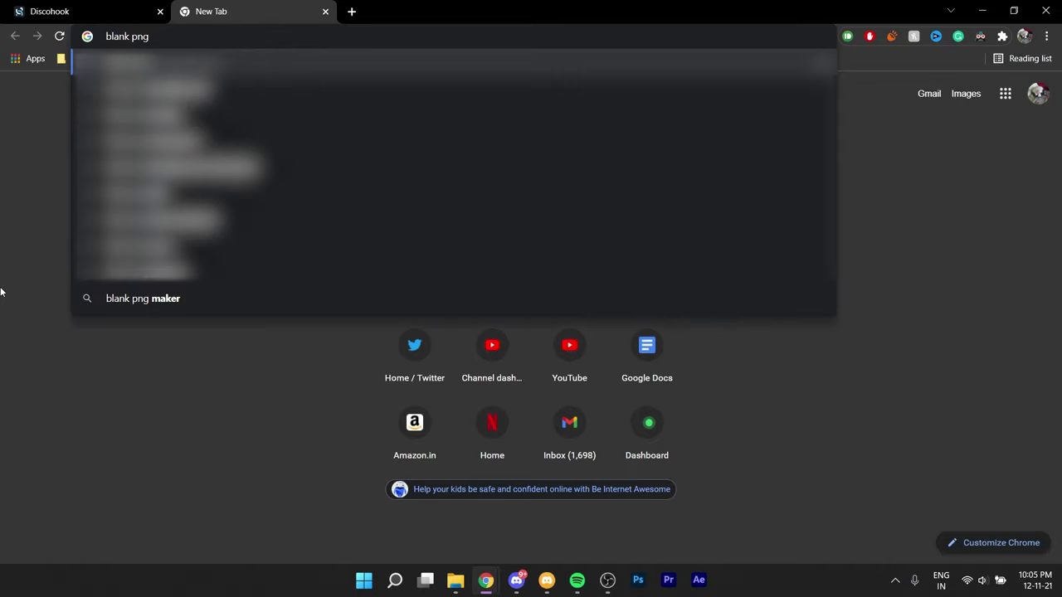
Search Google Images for 'blank png' and copy the BLANK ICON.png image address.
key(Return)
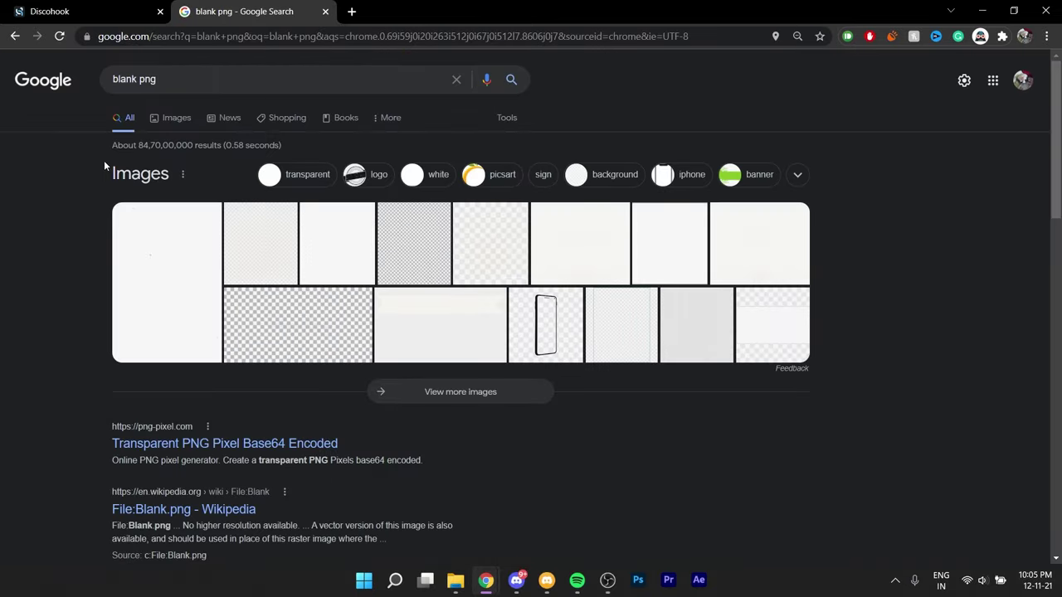
click(169, 123)
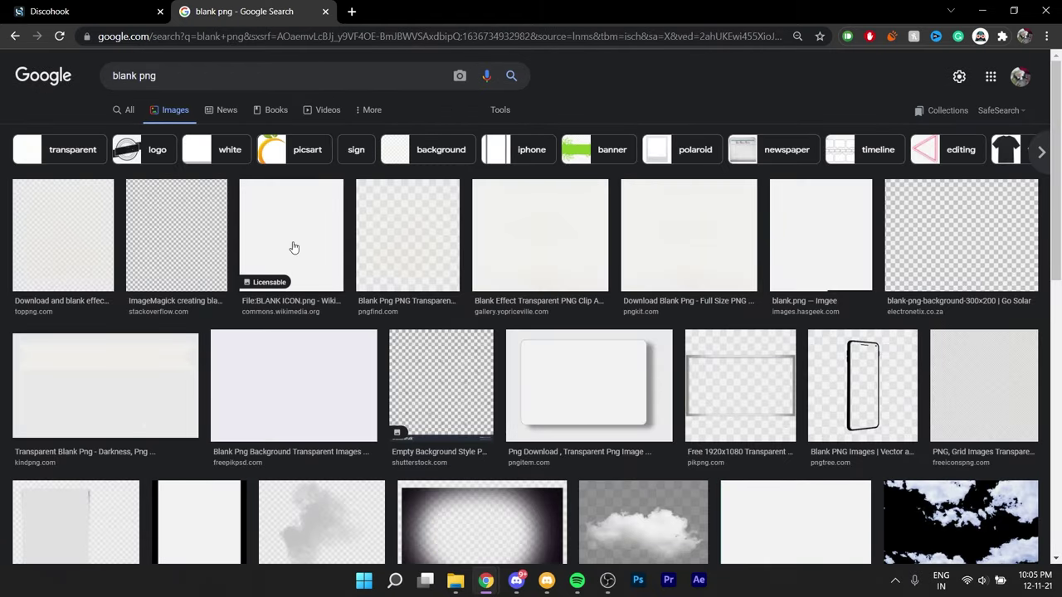
click(294, 247)
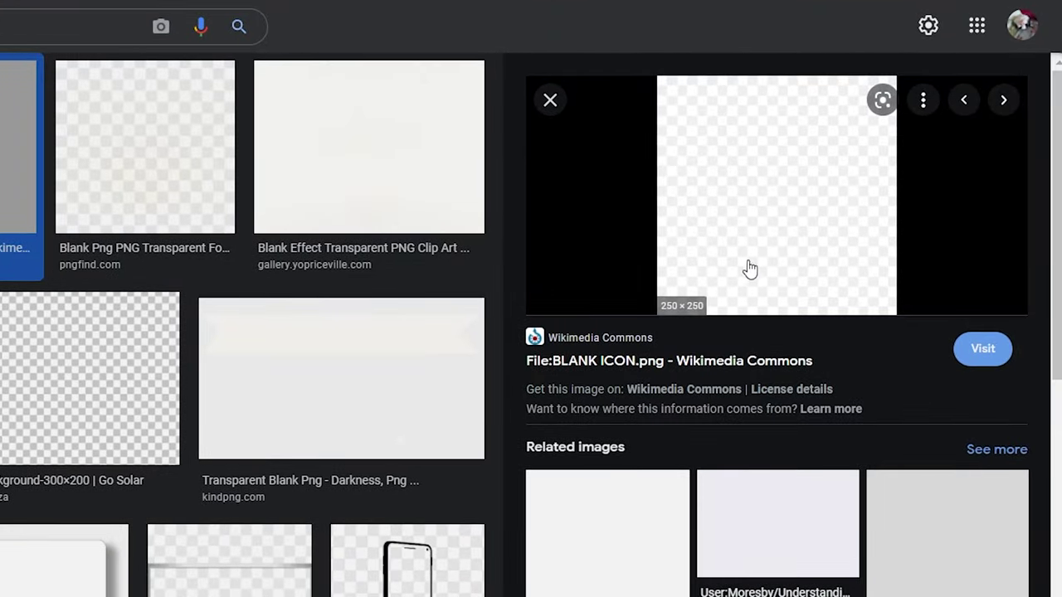
right_click(767, 202)
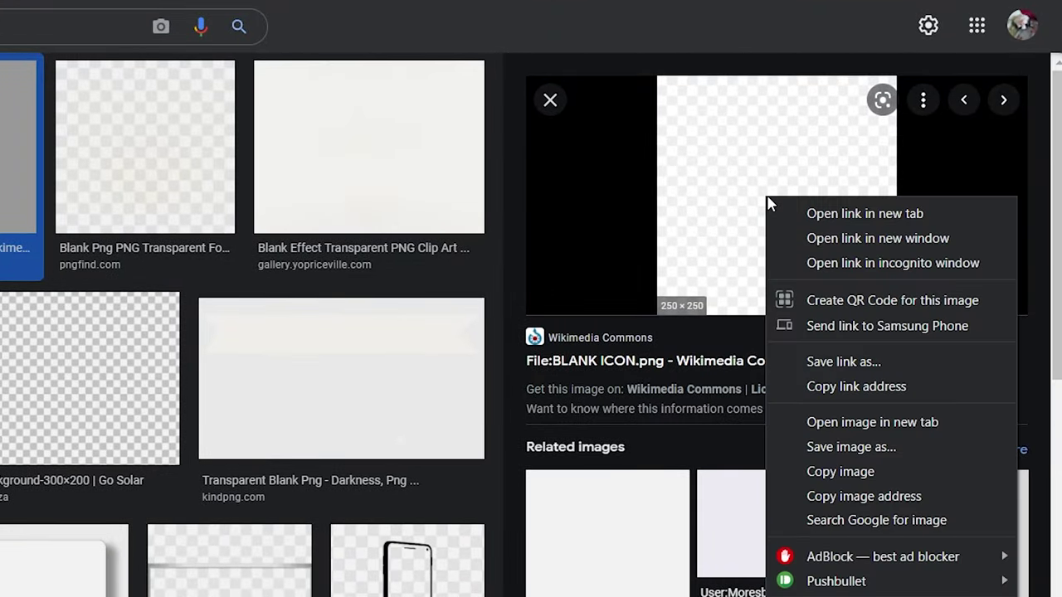
click(851, 497)
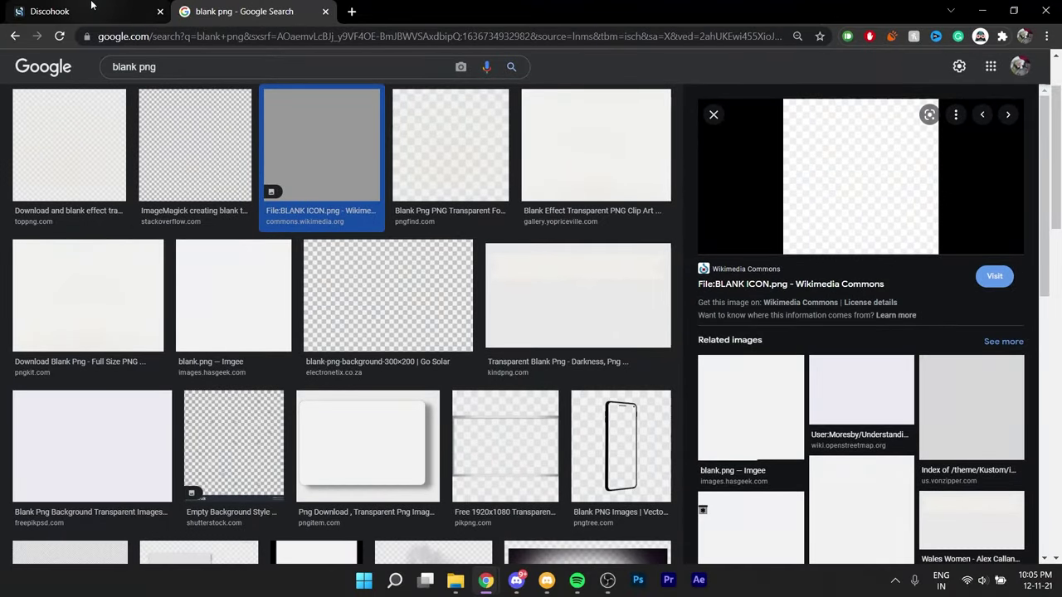
Set the Avatar URL to the Wikimedia BLANK_ICON.png address.
click(50, 6)
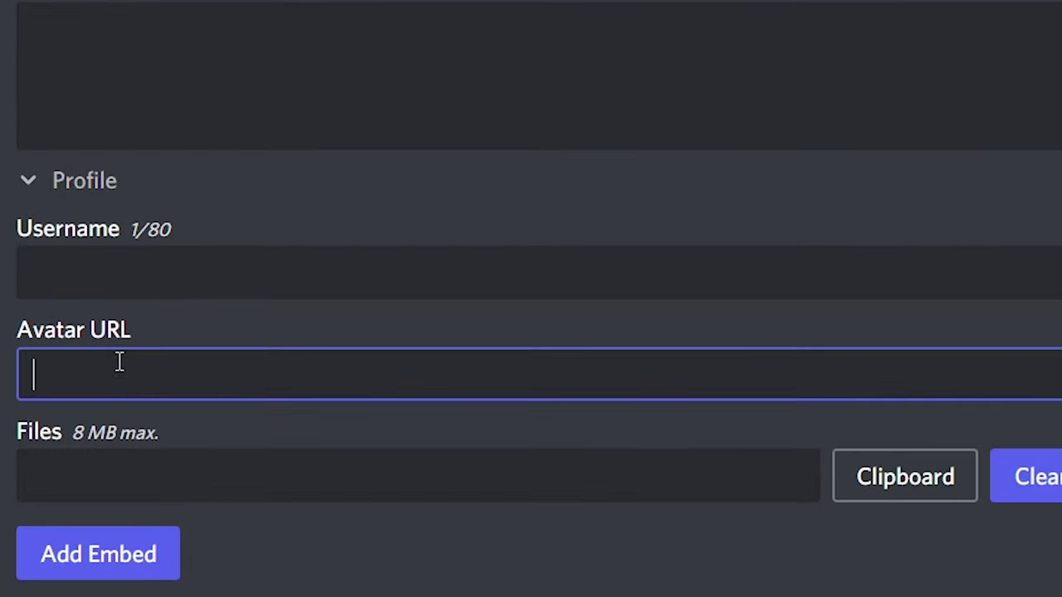
click(119, 362)
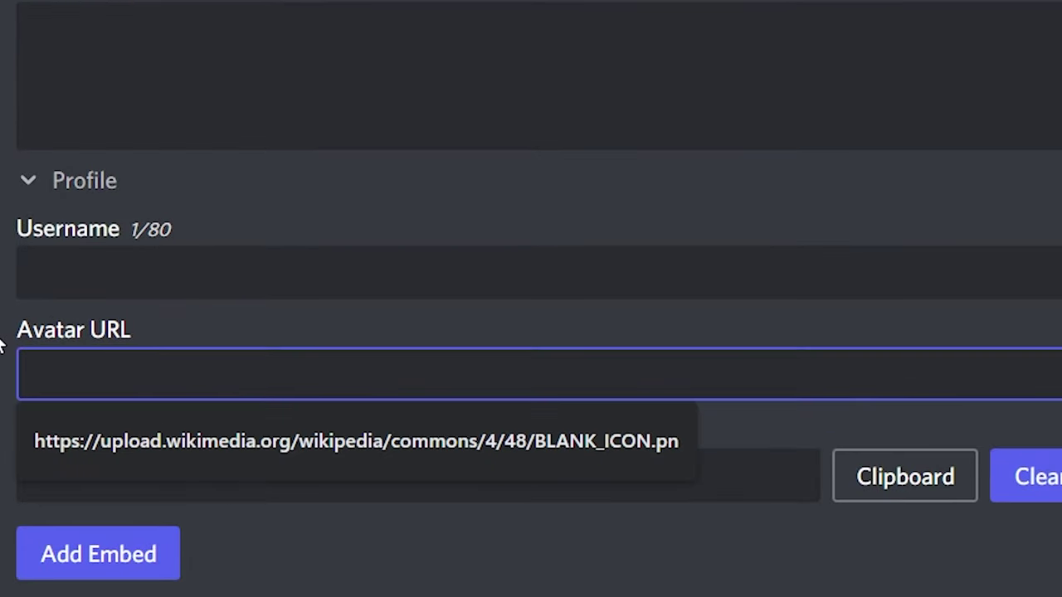
key(ctrl+v)
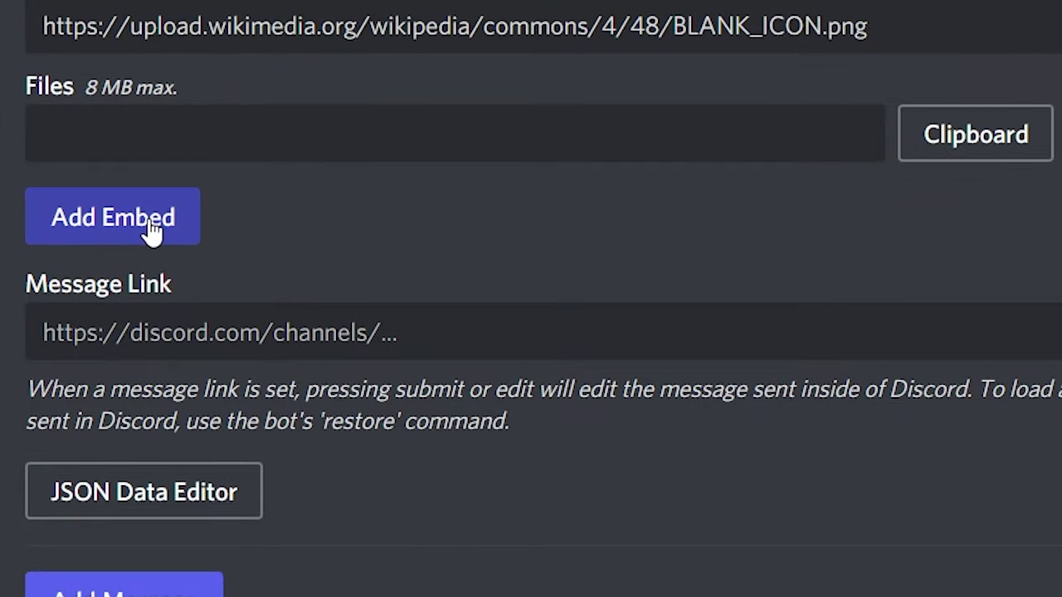
Add Embed 1 and paste #2f3136 into its Body Color field.
click(151, 234)
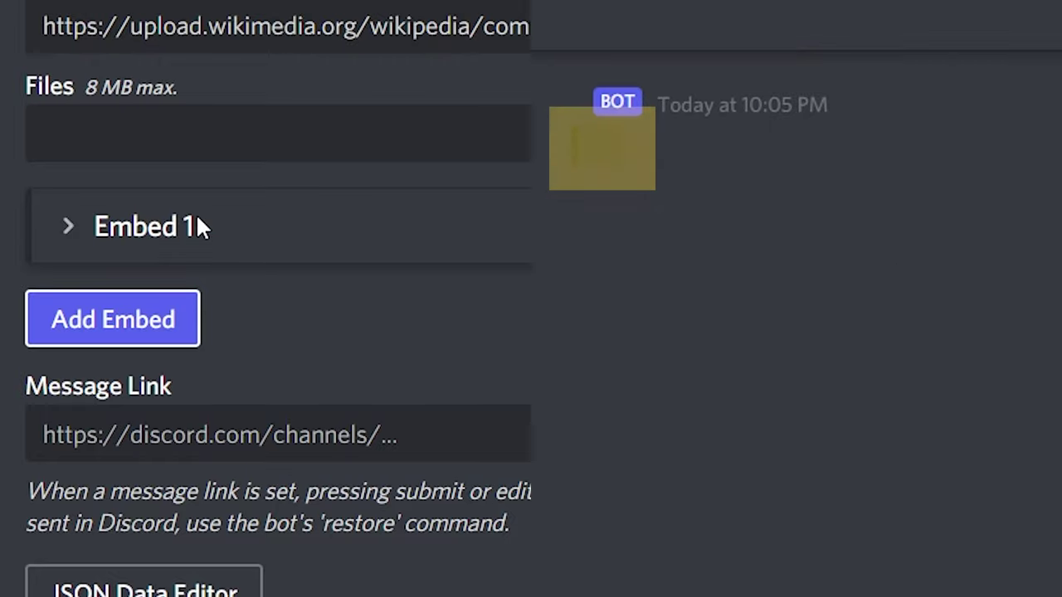
click(196, 225)
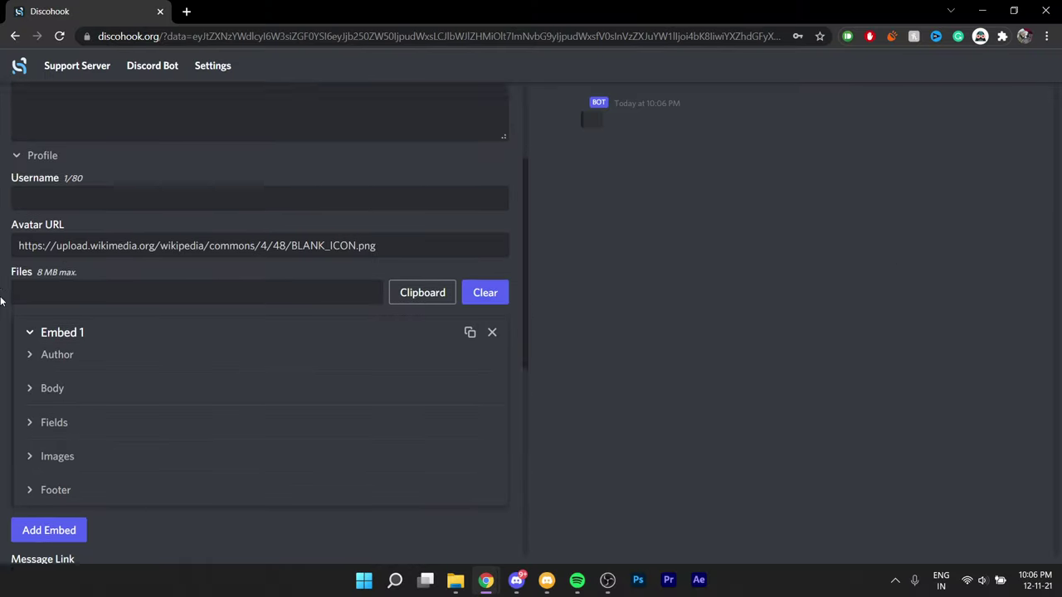
scroll(33, 274, down, 2)
click(33, 274)
scroll(5, 279, down, 1)
scroll(1, 284, down, 1)
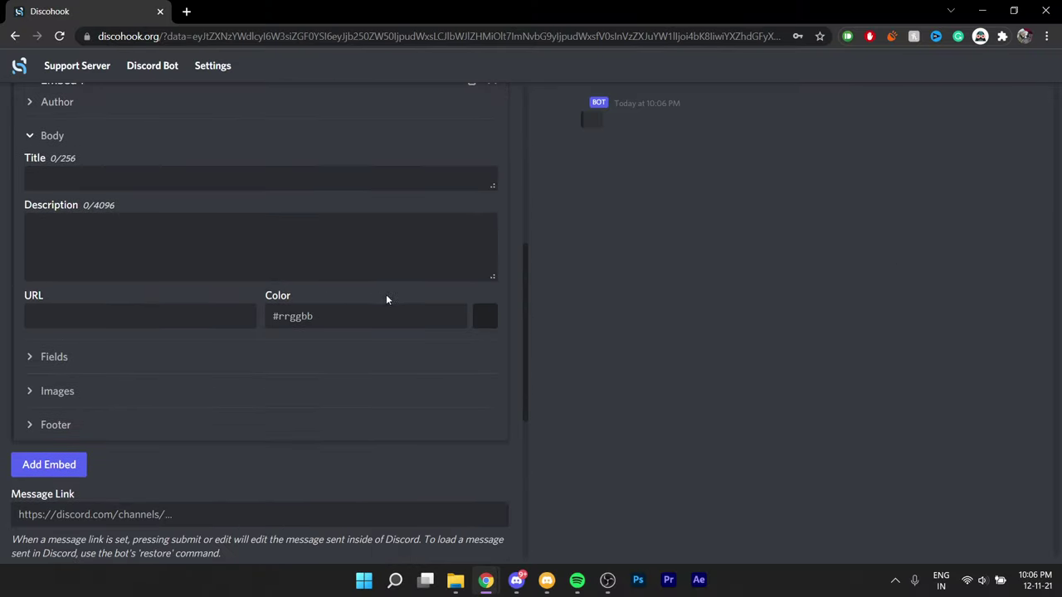
click(324, 315)
key(ctrl+v)
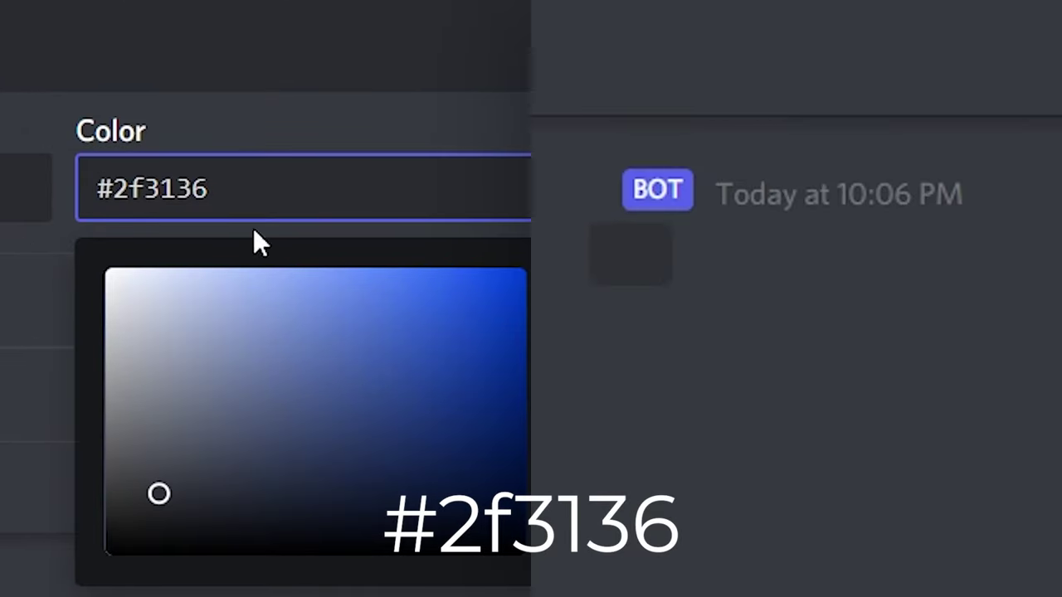
click(642, 268)
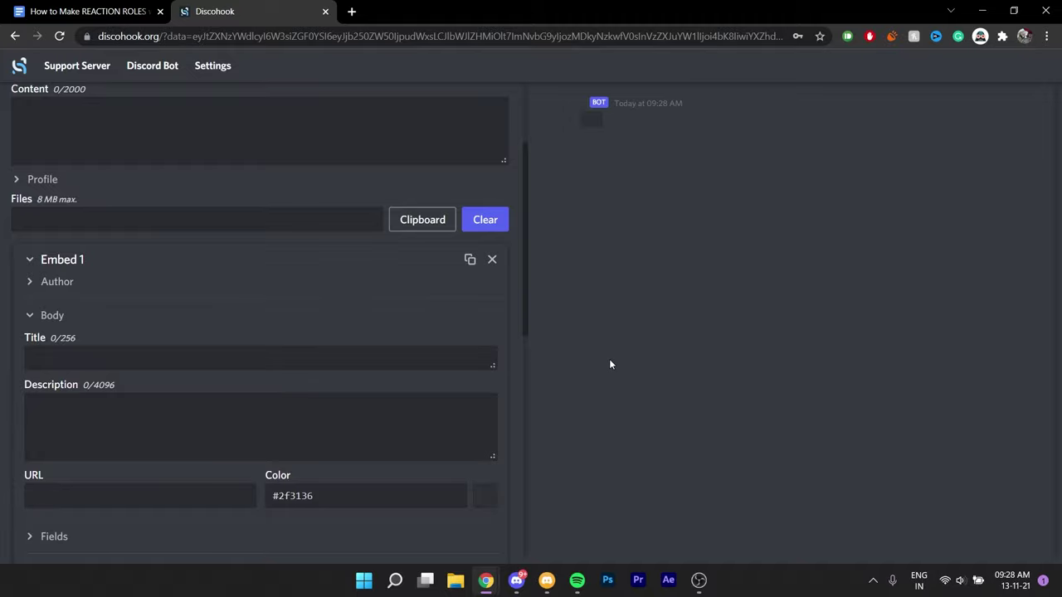
Open the Windows emoji panel in the embed Description and switch to its emoji grid.
scroll(488, 354, down, 2)
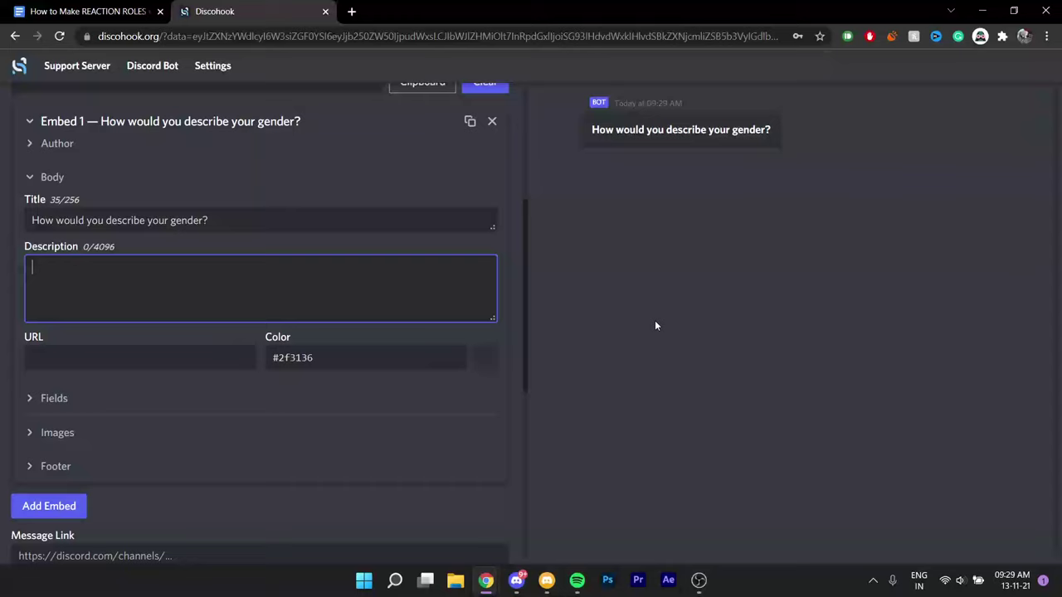
key(super+period)
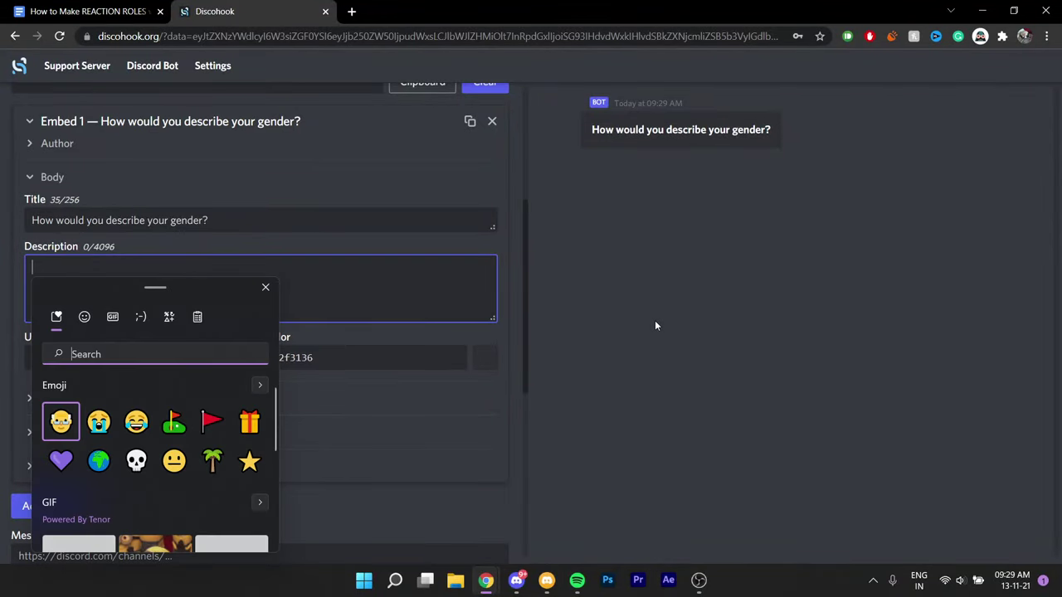
scroll(138, 436, down, 1)
scroll(139, 450, up, 1)
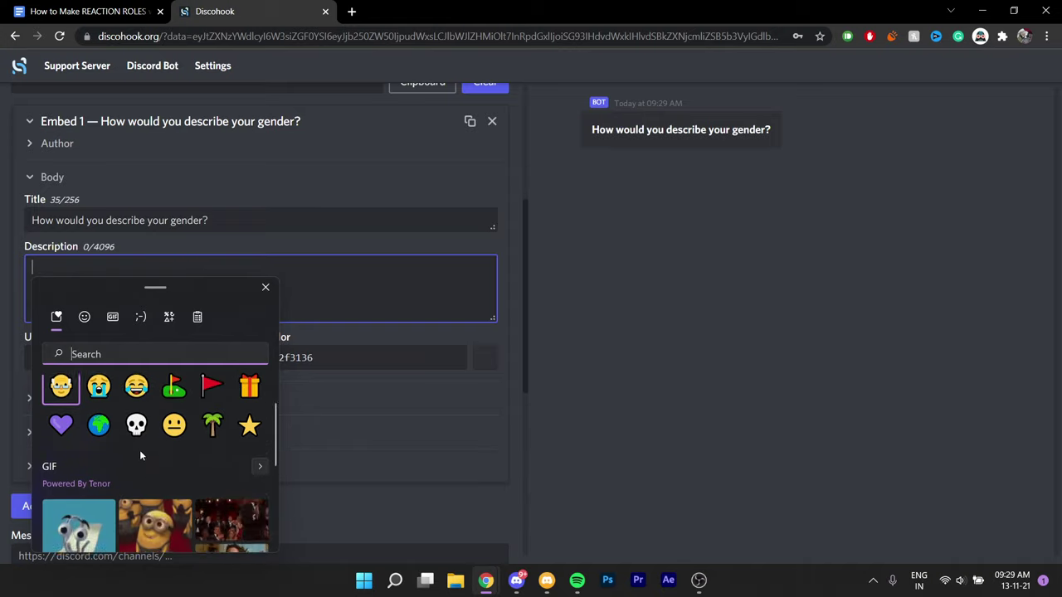
click(85, 317)
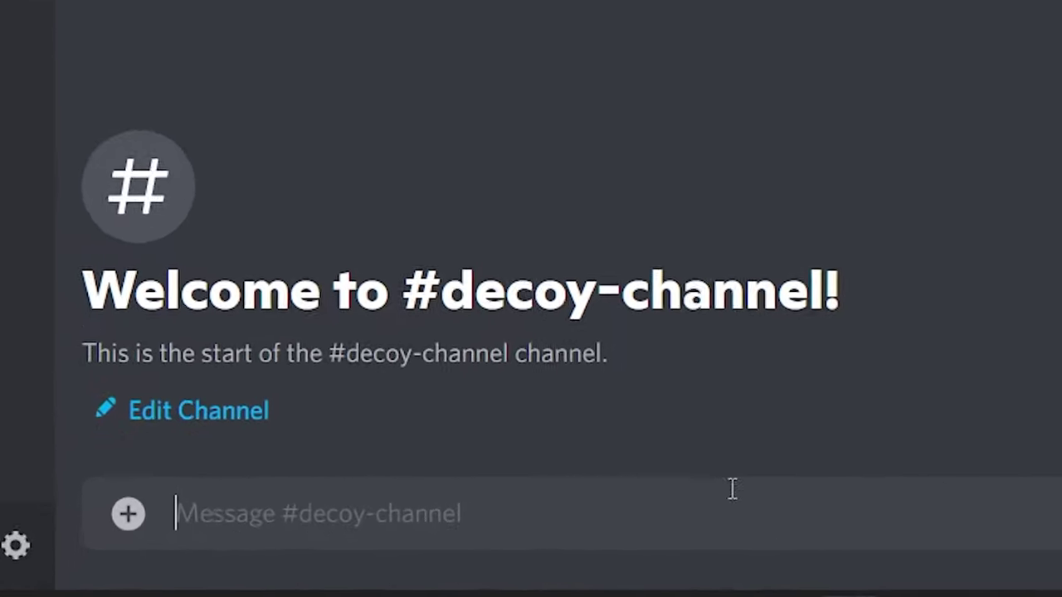
Send \:male: in #decoy-channel, copy the revealed <:male:…> code, and paste it into the Description.
text(male)
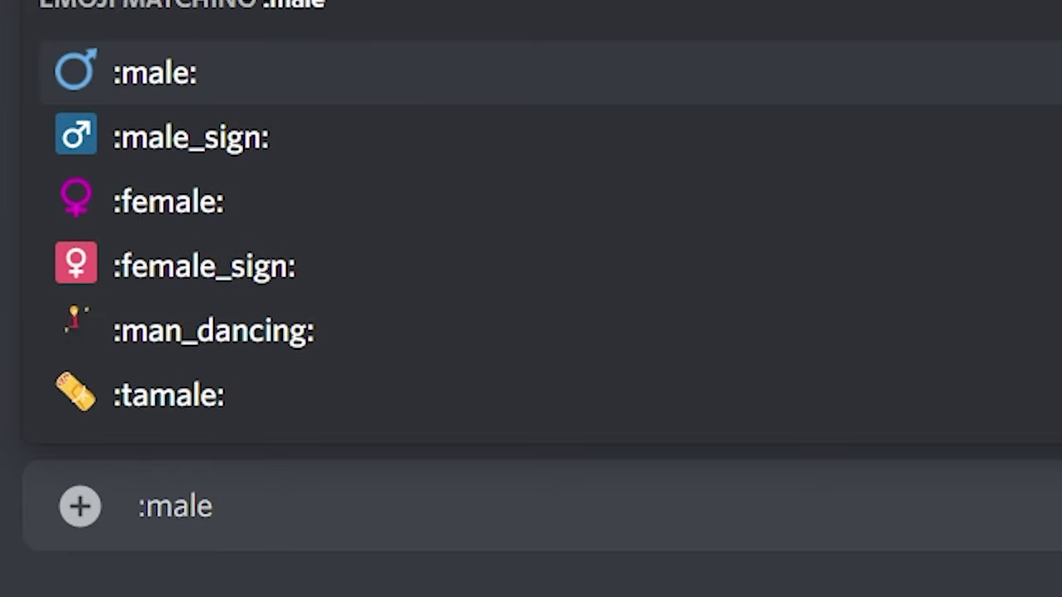
key(Return)
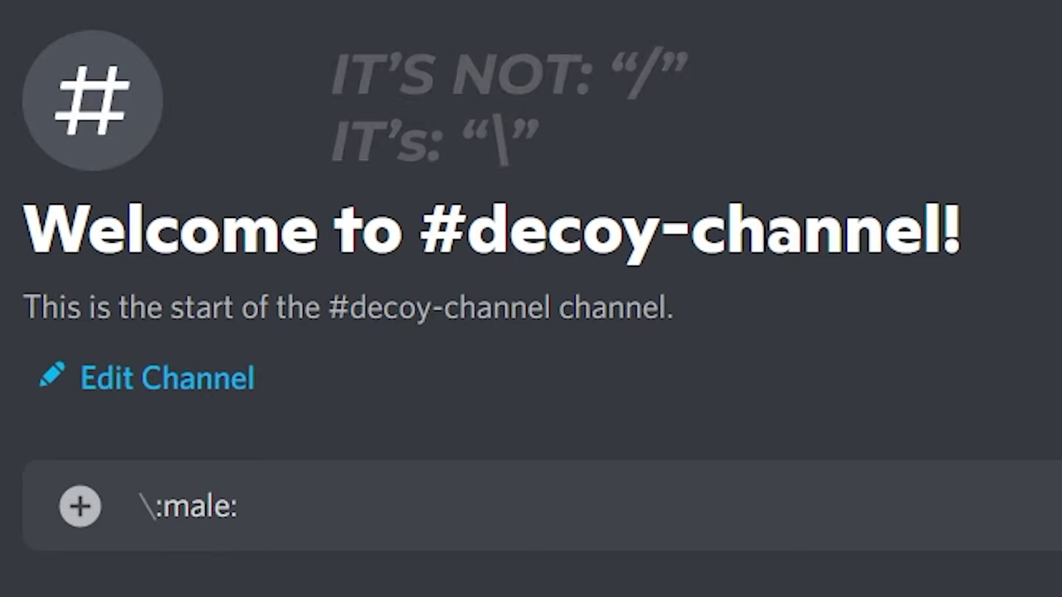
key(Return)
drag(605, 390, 167, 391)
right_click(277, 383)
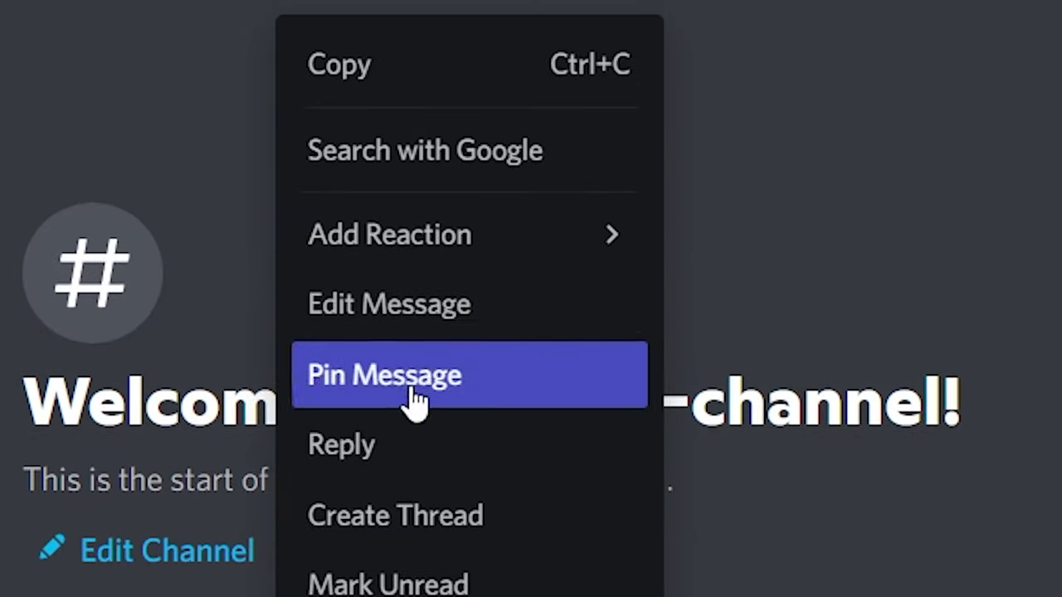
click(489, 71)
key(ctrl+v)
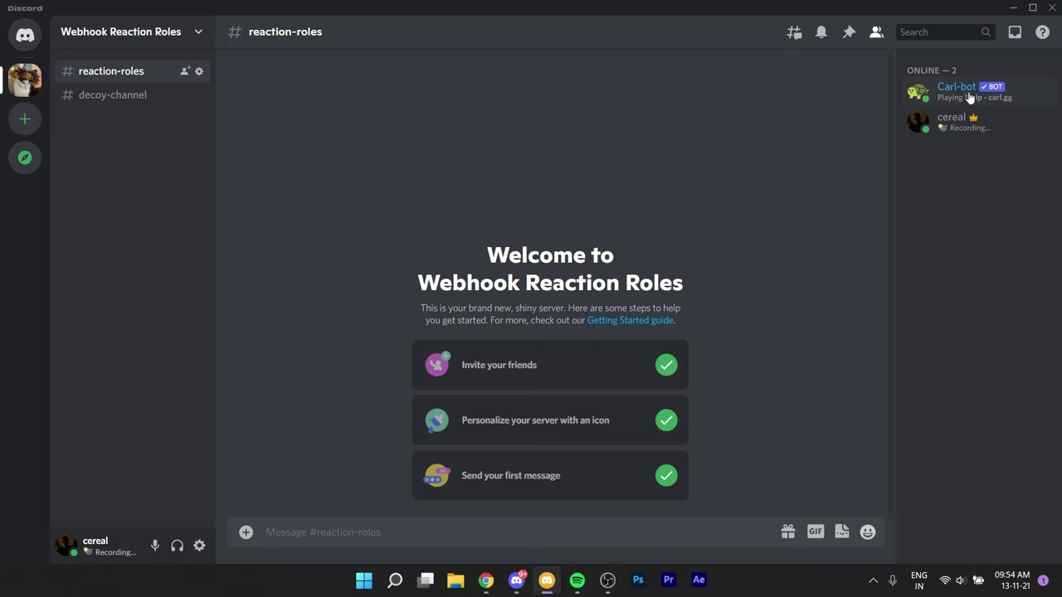
Copy the Male role ID from Carl-bot's profile and add it as a <@&…> mention.
click(967, 93)
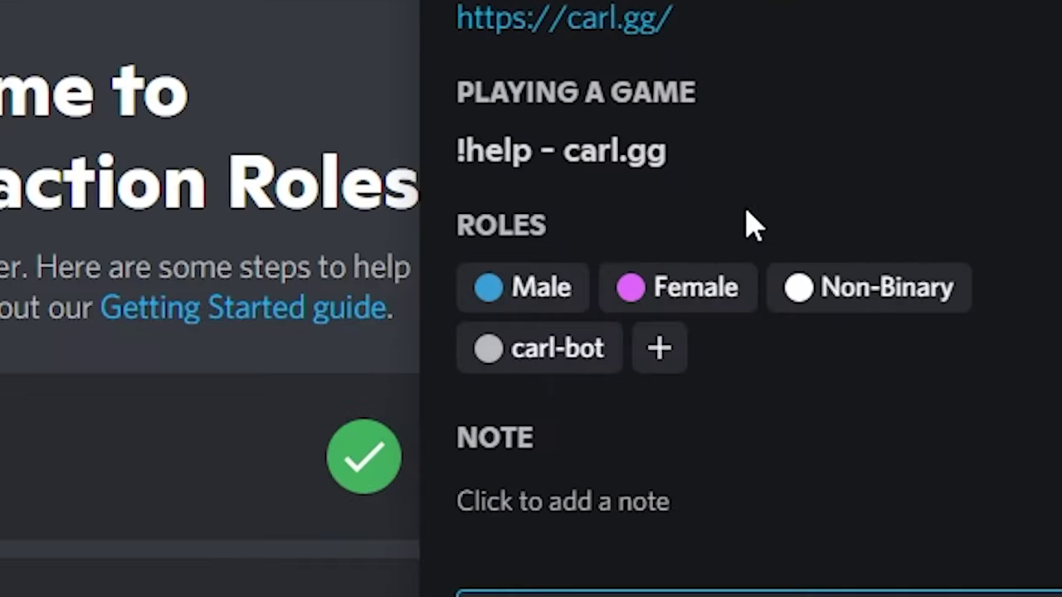
right_click(560, 305)
click(600, 360)
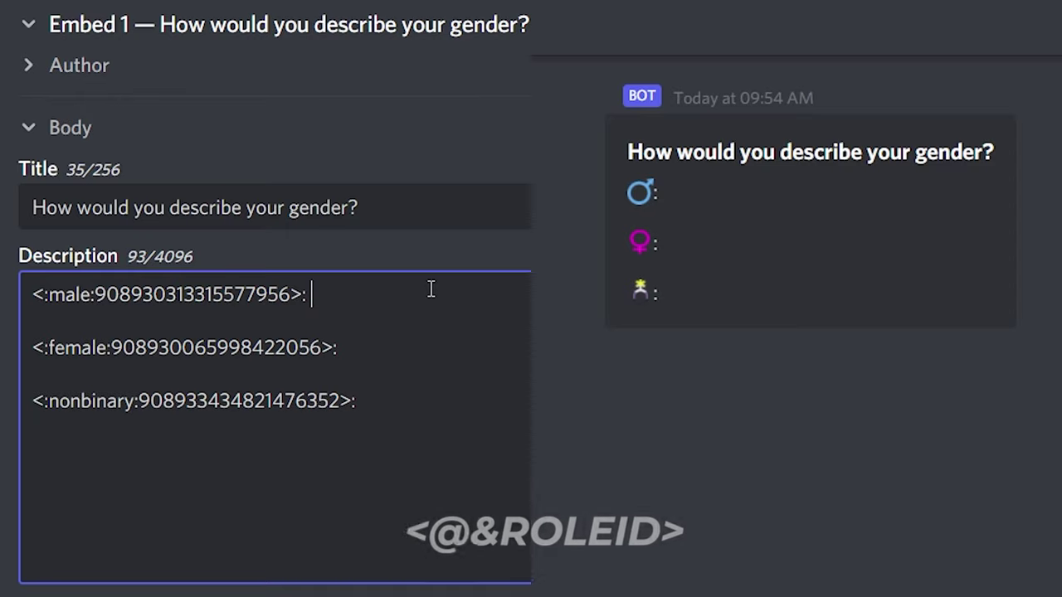
text(<@&)
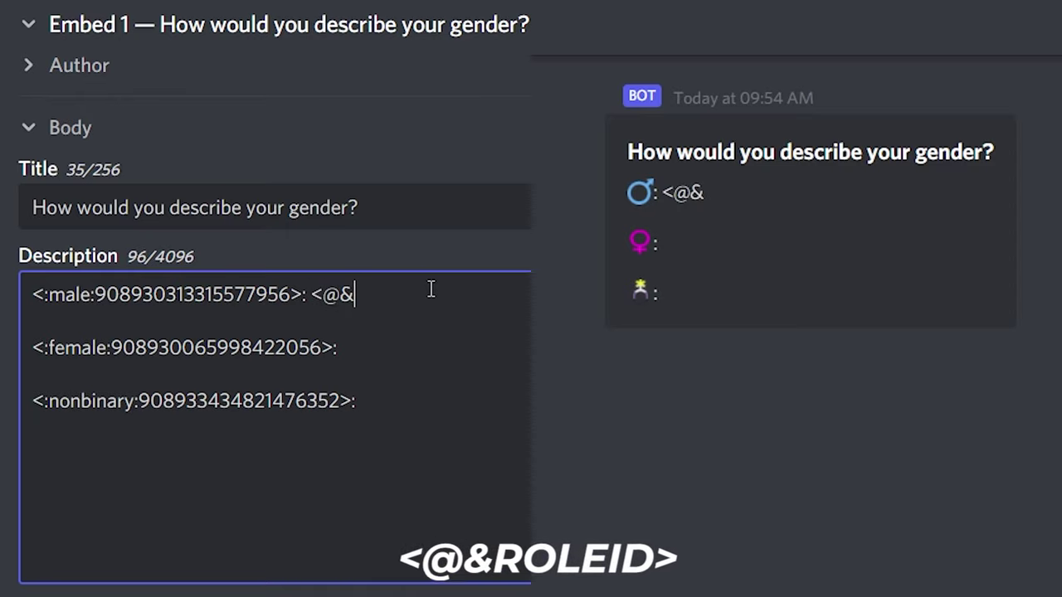
key(ctrl+v)
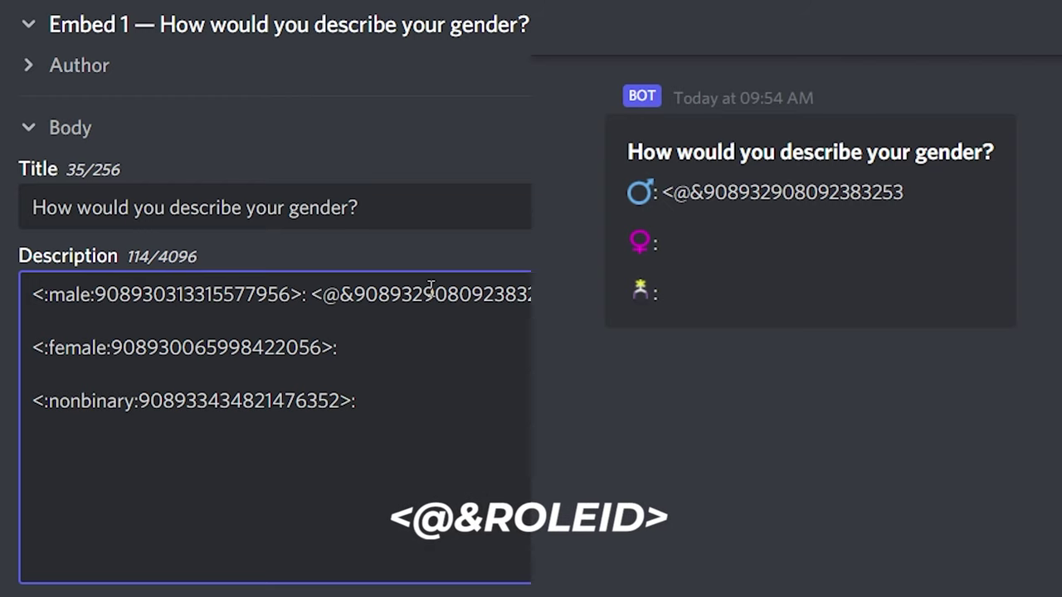
text(>)
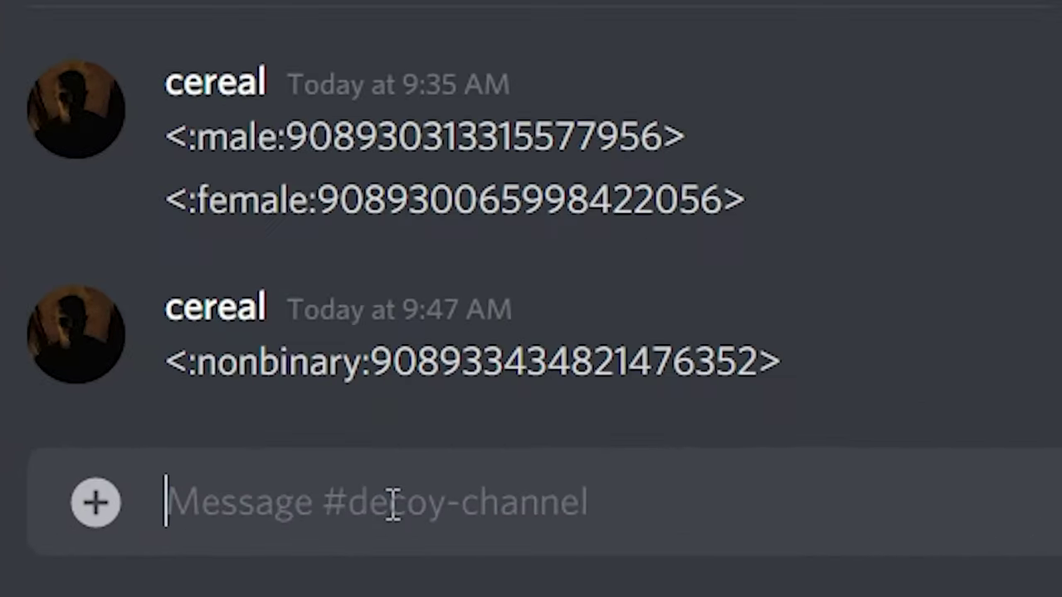
text(@fem)
key(Return)
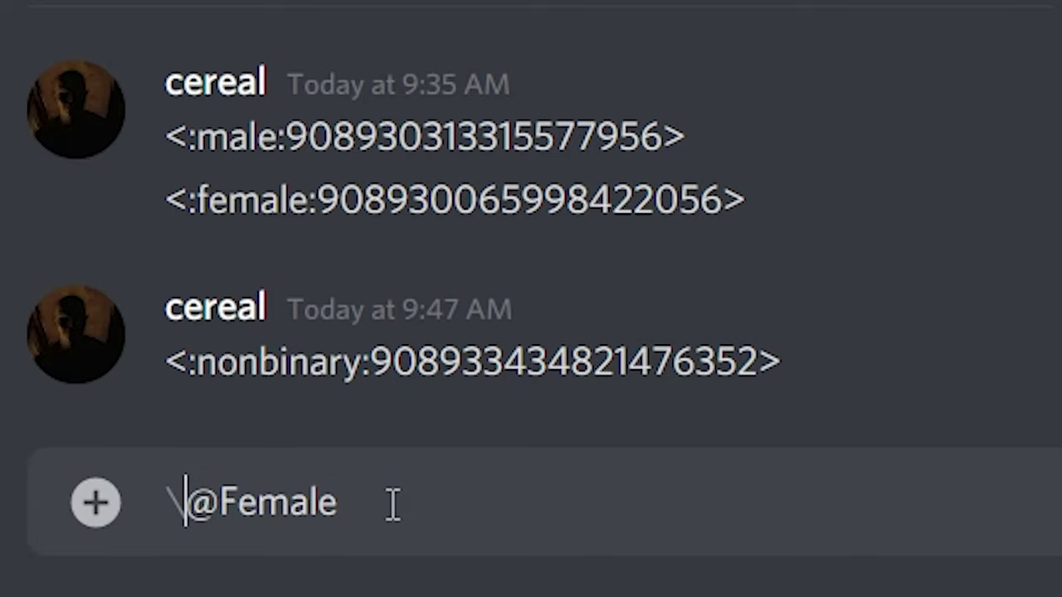
key(Return)
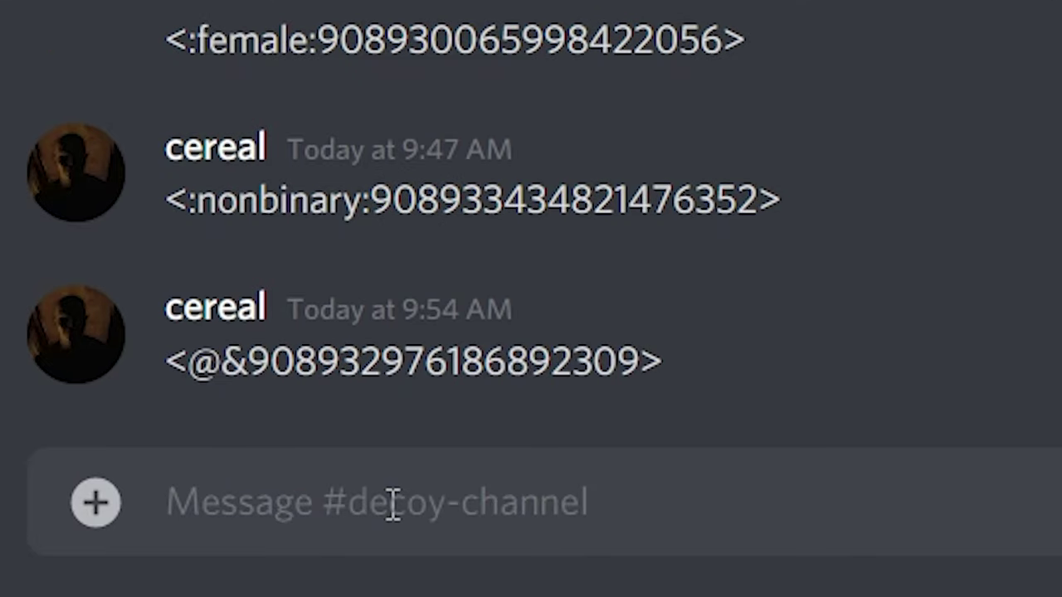
drag(228, 419, 129, 401)
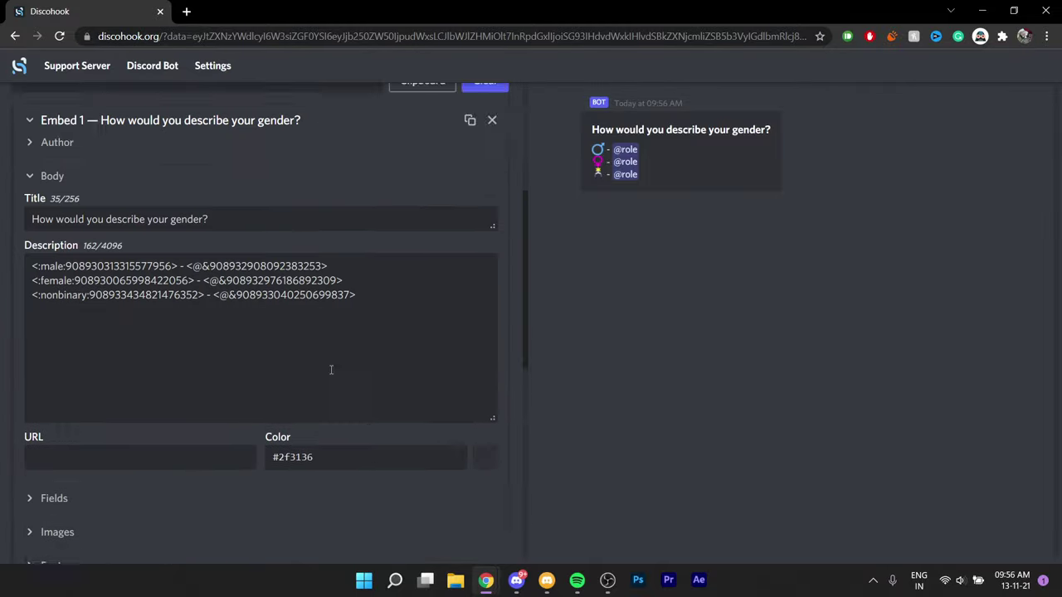
Scroll up the Discohook editor to review the gender embed with its emoji and role mentions.
scroll(376, 374, up, 4)
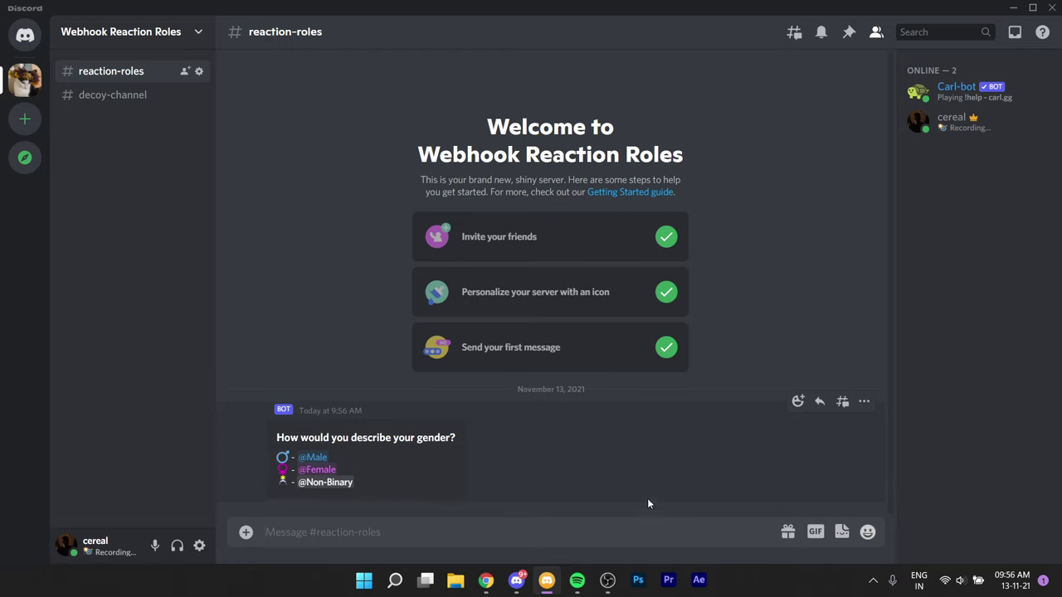
right_click(534, 434)
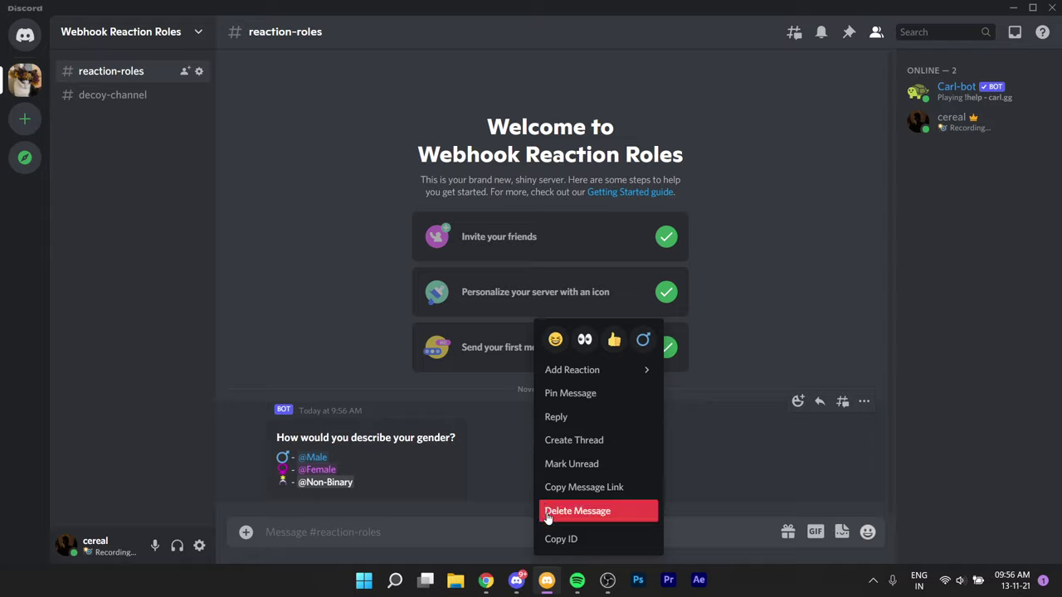
click(553, 541)
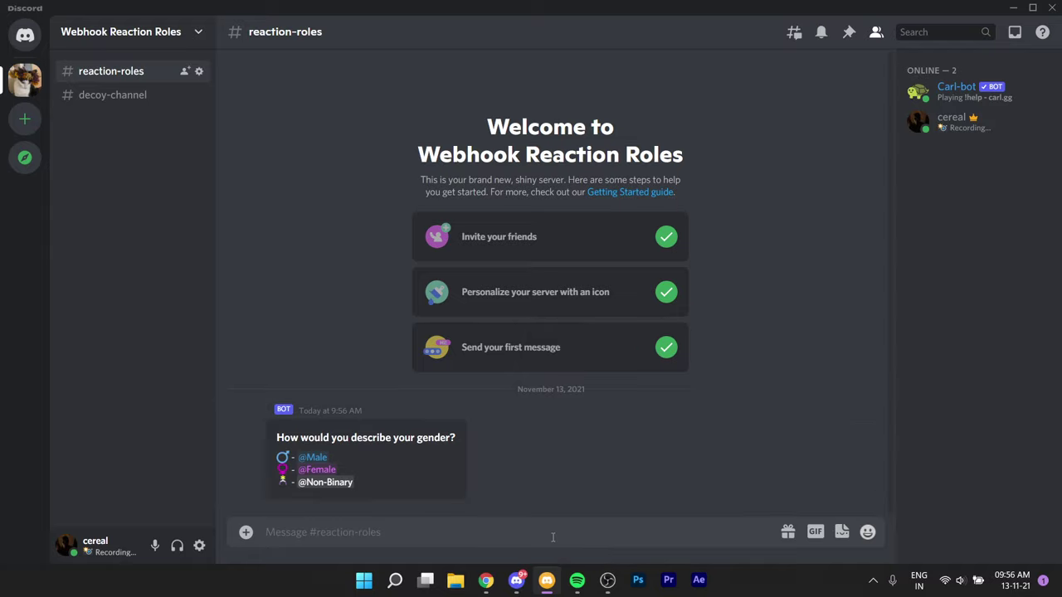
key(alt+Down)
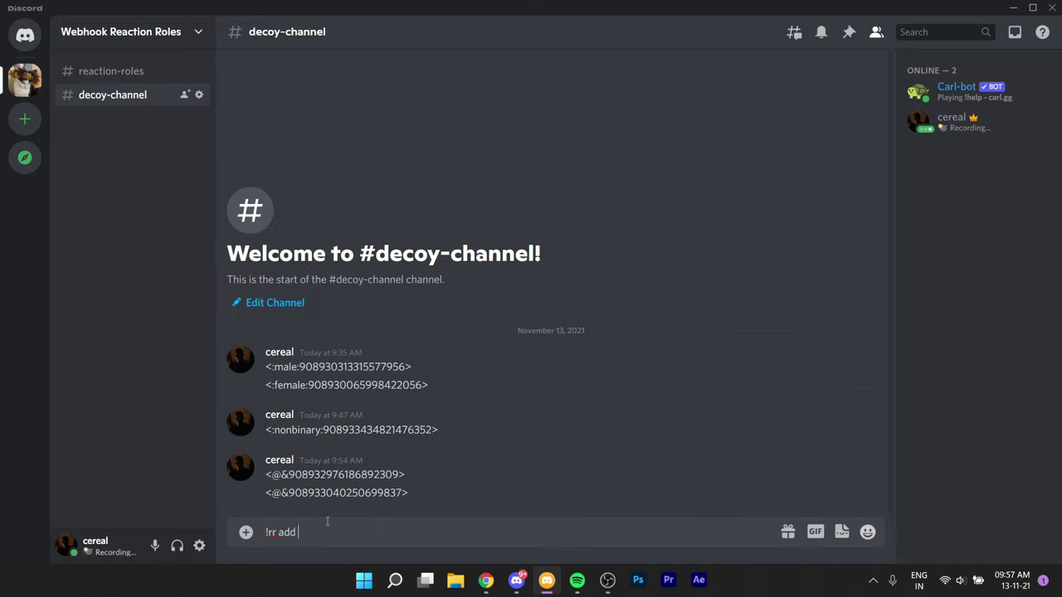
text(!rr add #re)
key(Tab)
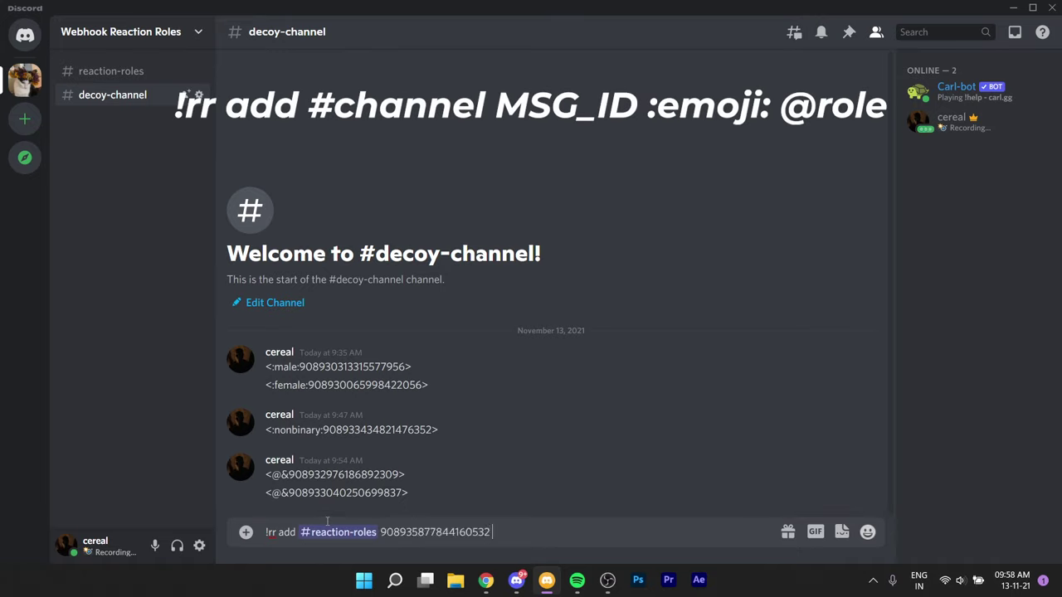
text(male)
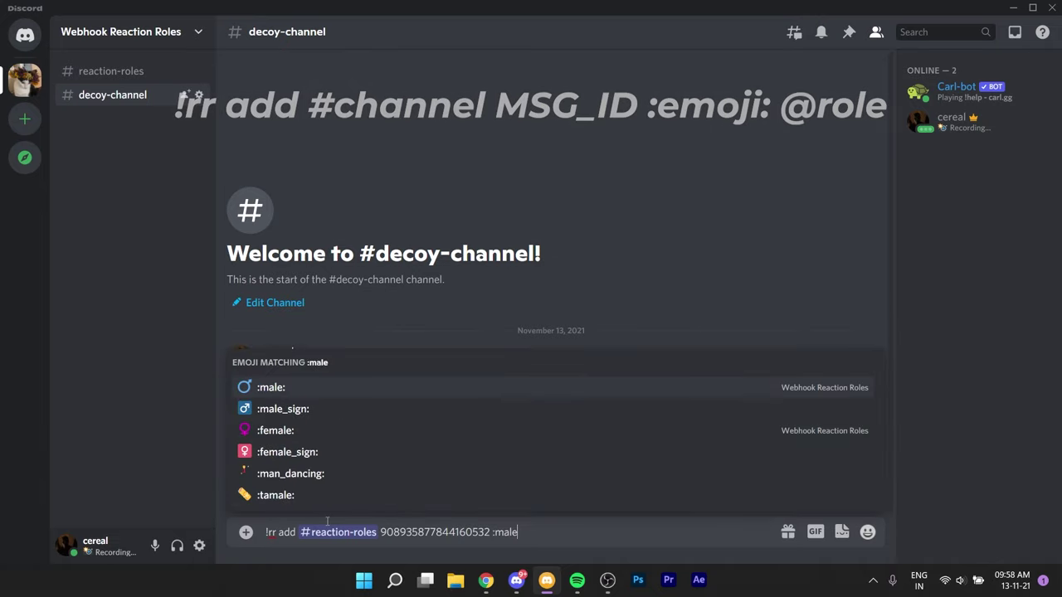
key(Tab)
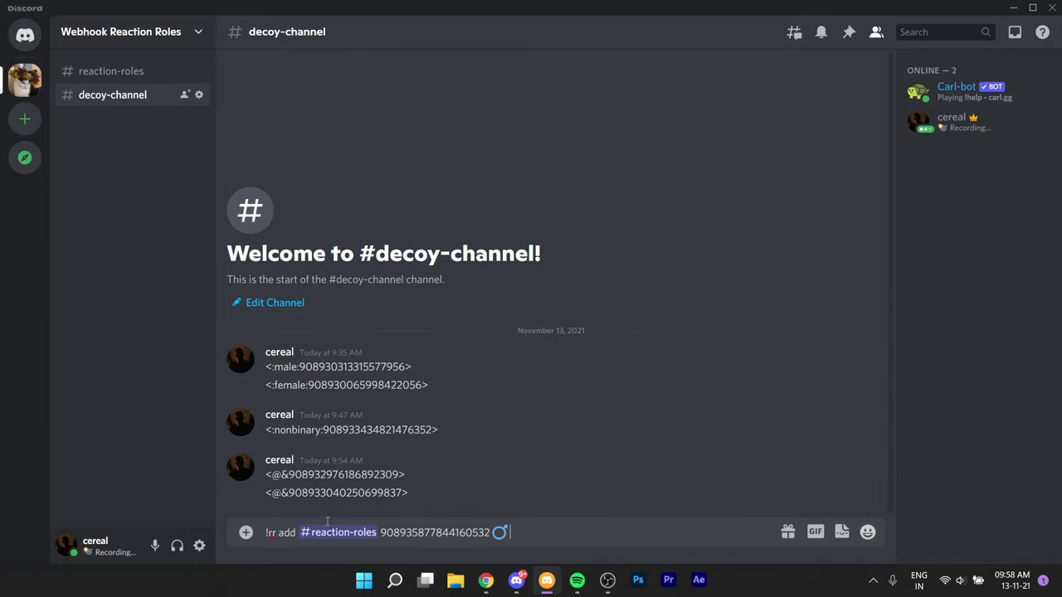
text(@mal)
key(Tab)
key(Return)
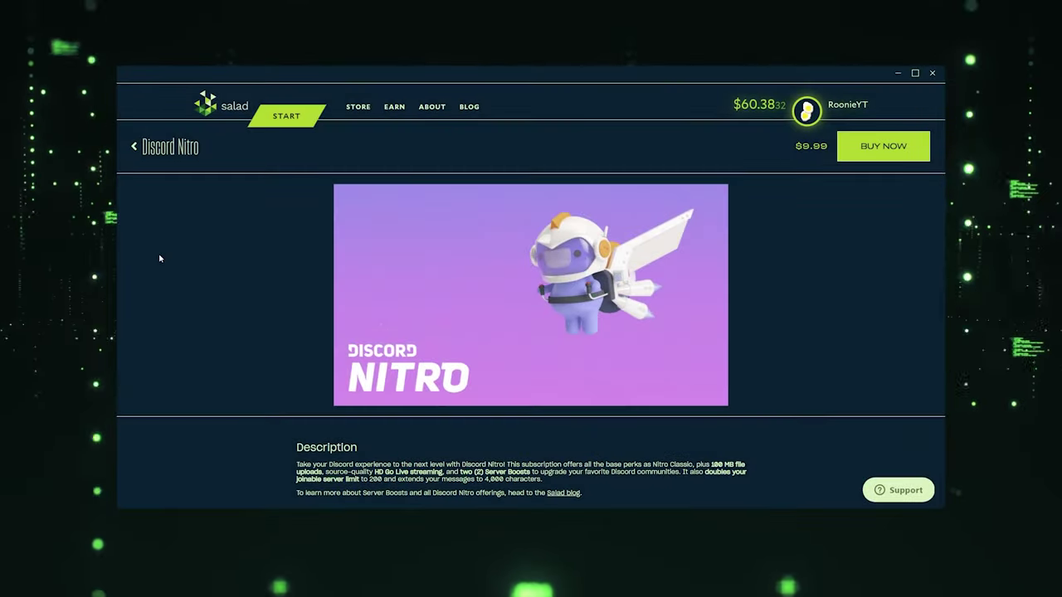
Buy Discord Nitro for $9.99 with the Salad balance, leaving $50.39.
scroll(201, 264, down, 2)
scroll(199, 275, up, 2)
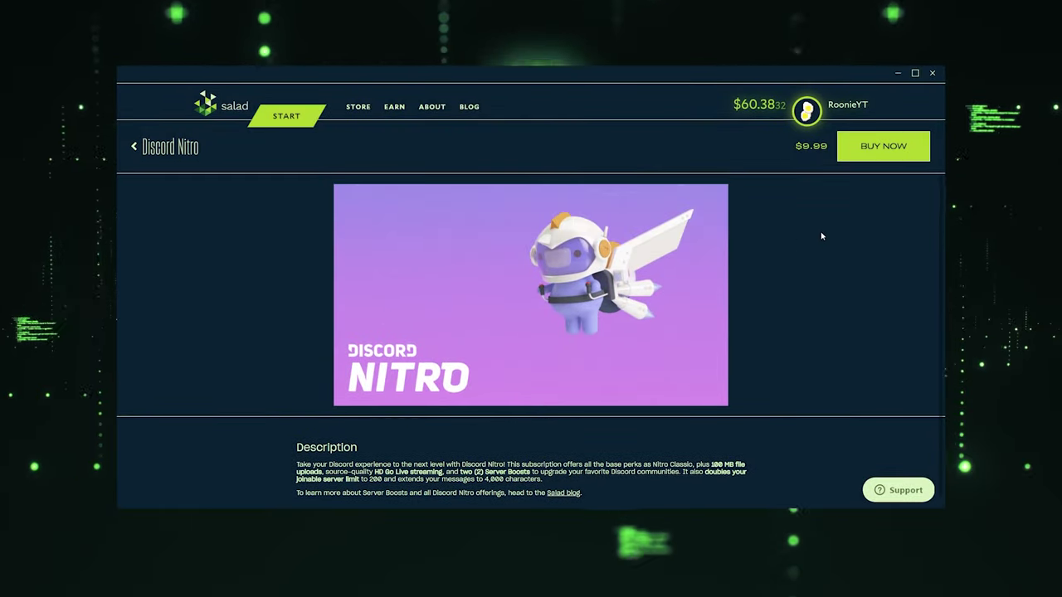
click(866, 152)
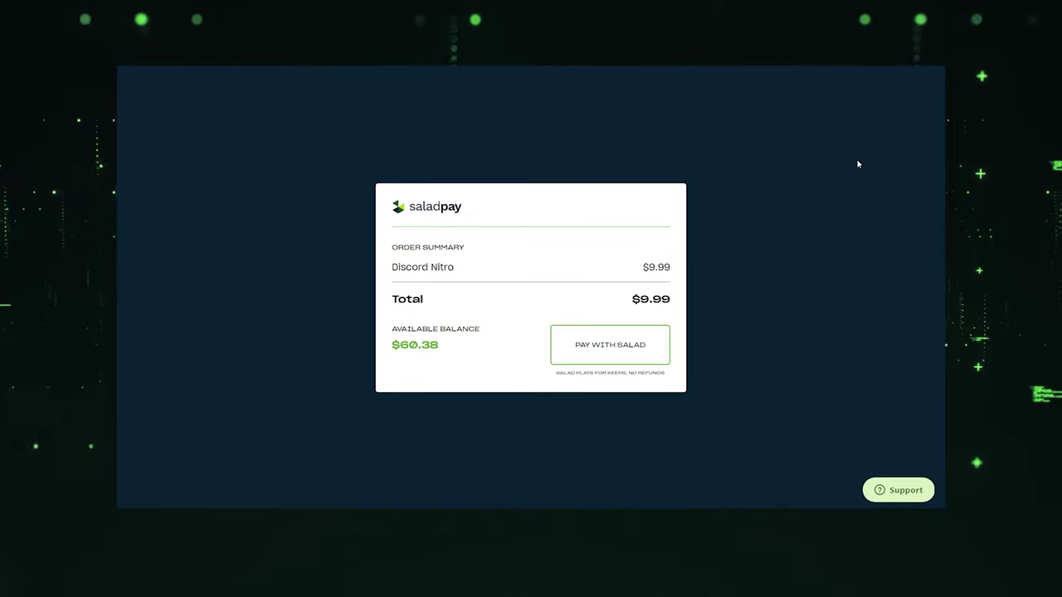
click(601, 346)
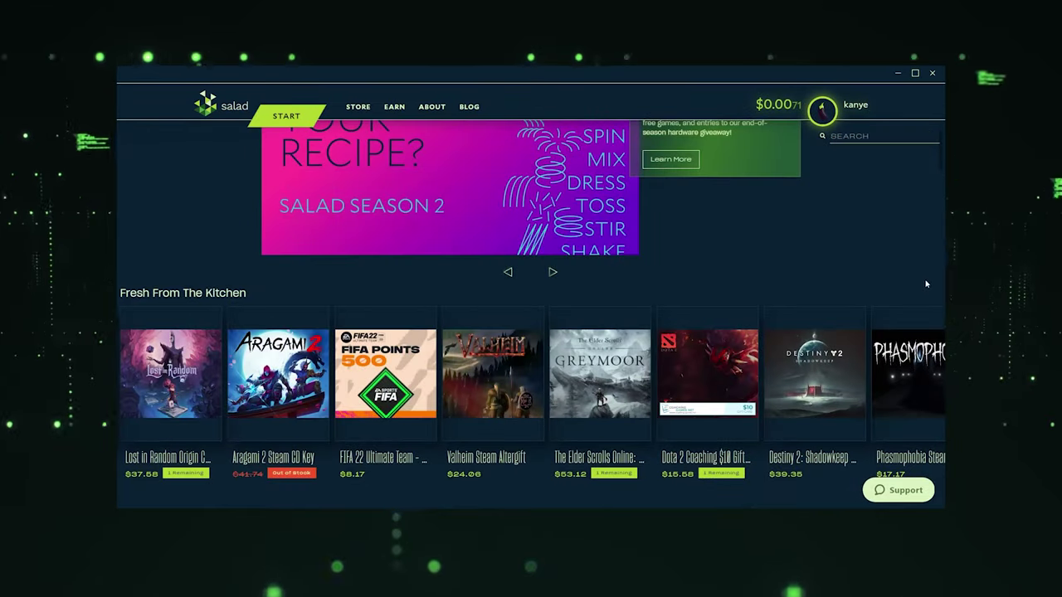
scroll(927, 283, down, 3)
scroll(926, 284, down, 5)
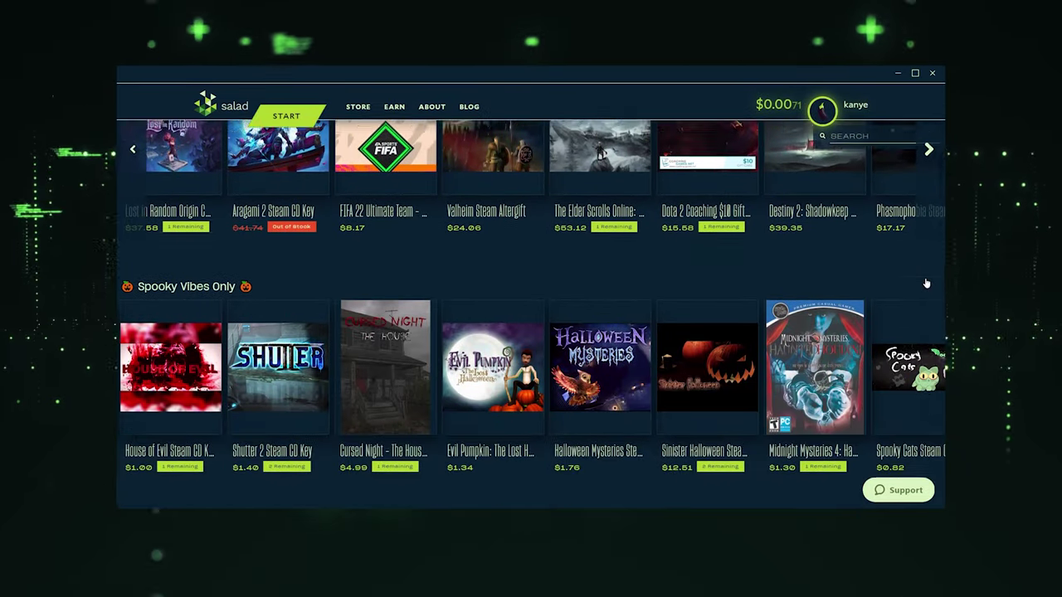
scroll(931, 281, down, 5)
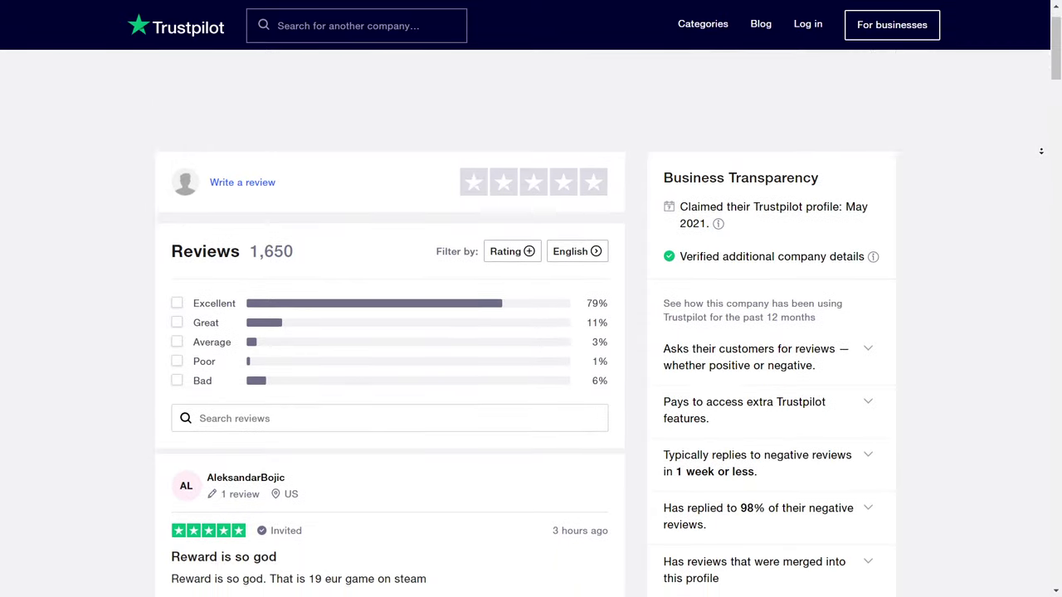
scroll(1041, 151, down, 5)
Scroll down Discohook to view the GENDER ROLES embed draft and its emoji-to-role lines.
scroll(1042, 151, down, 5)
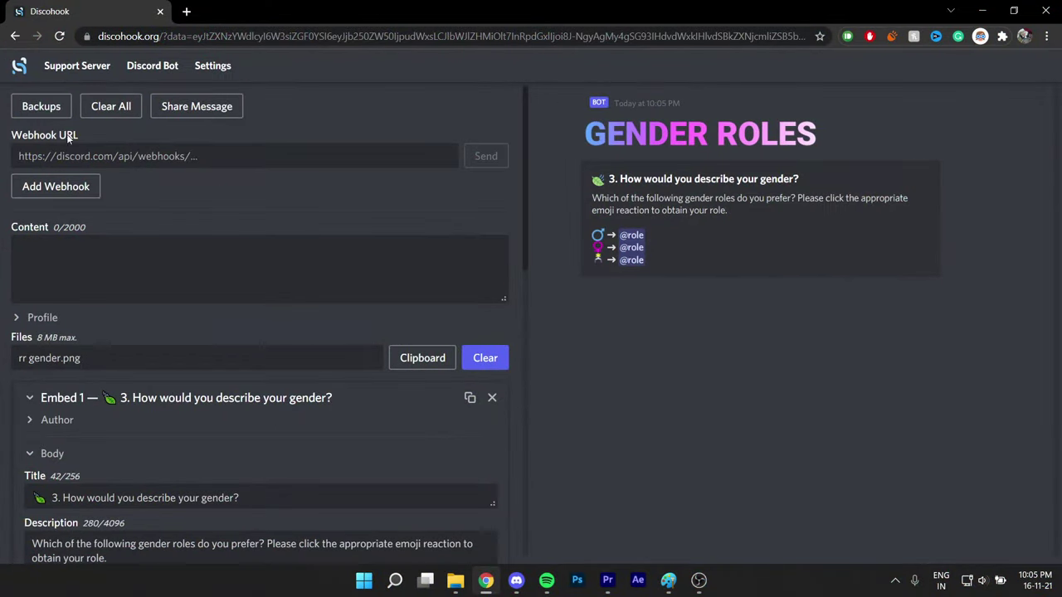
Paste the posted GENDER ROLES message's link into Discohook's Message Link field.
click(31, 108)
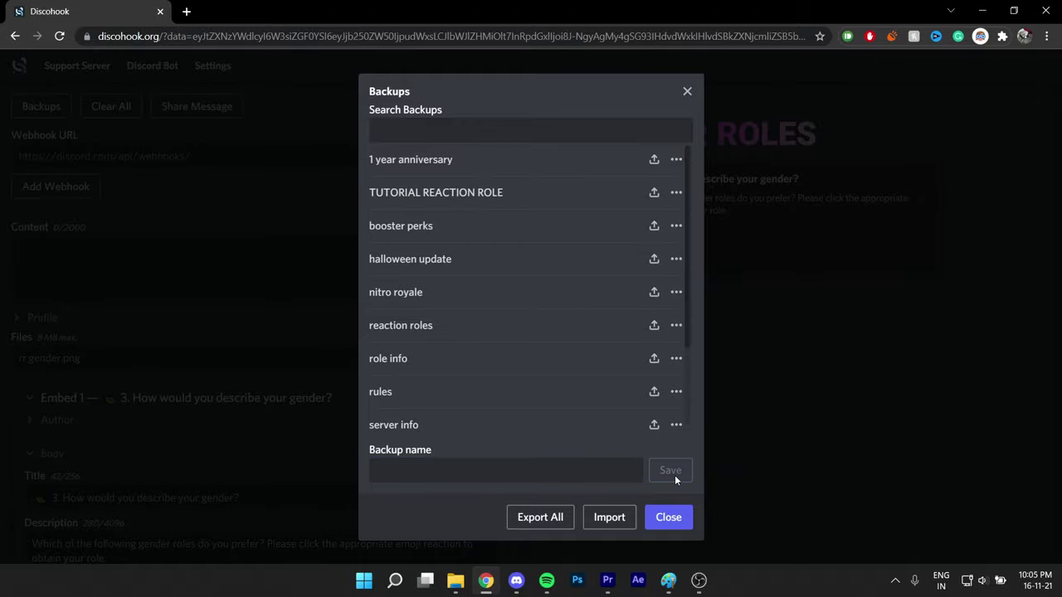
click(669, 517)
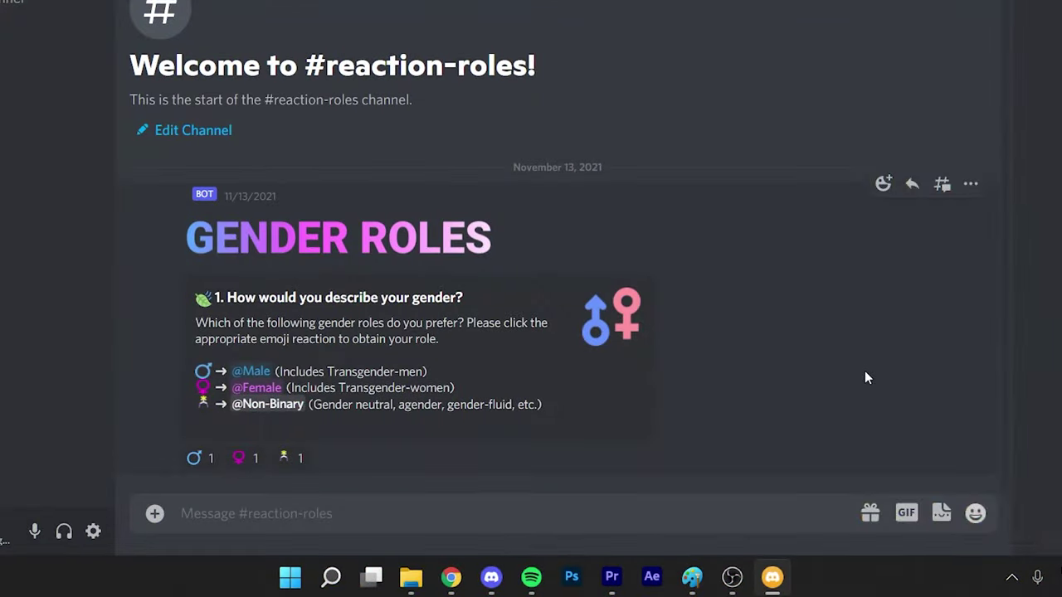
right_click(865, 377)
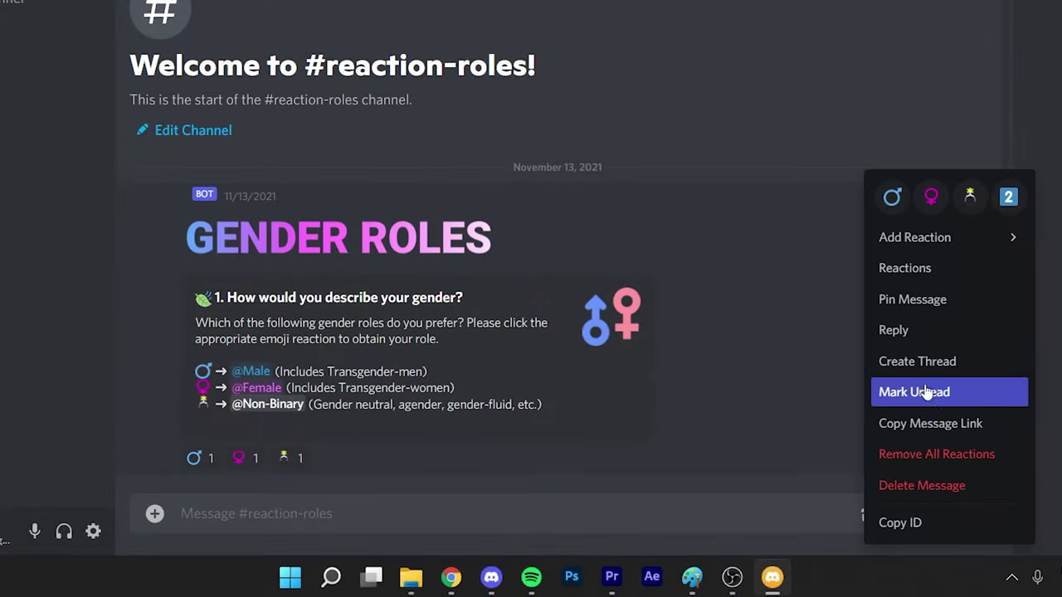
click(946, 427)
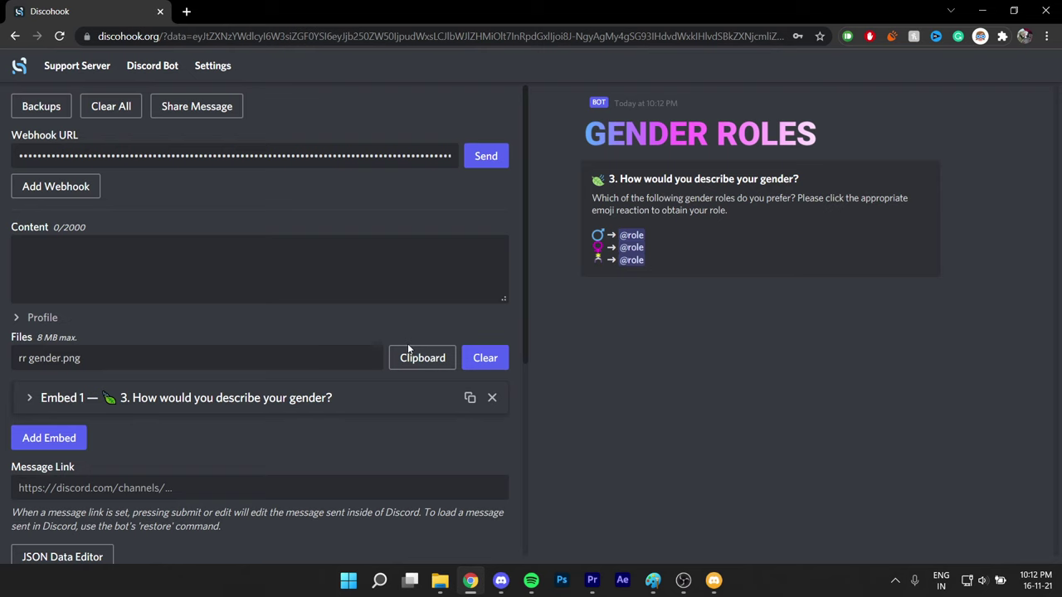
scroll(409, 348, down, 5)
click(184, 214)
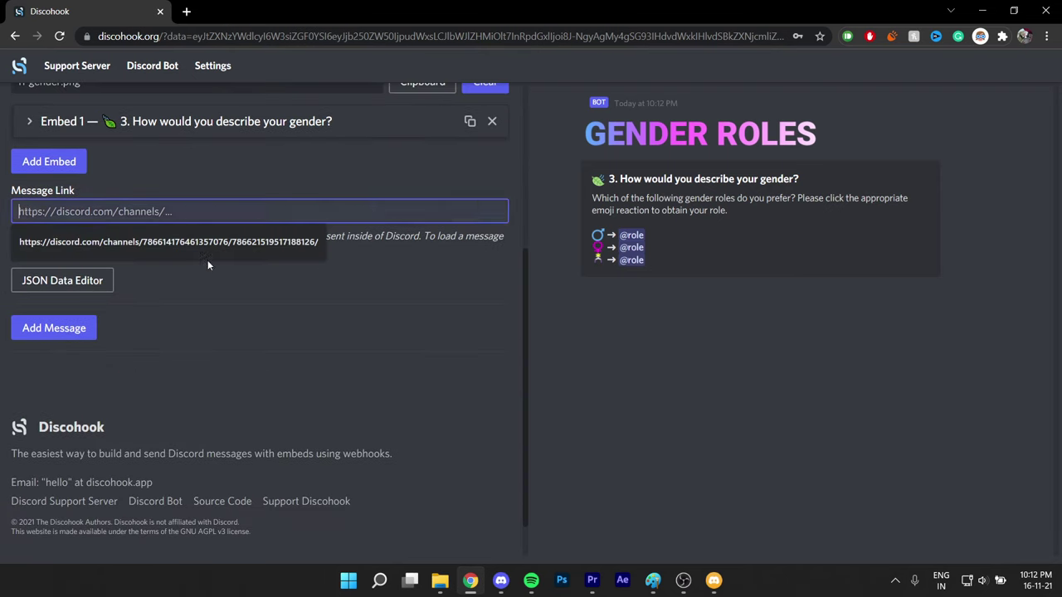
key(ctrl+v)
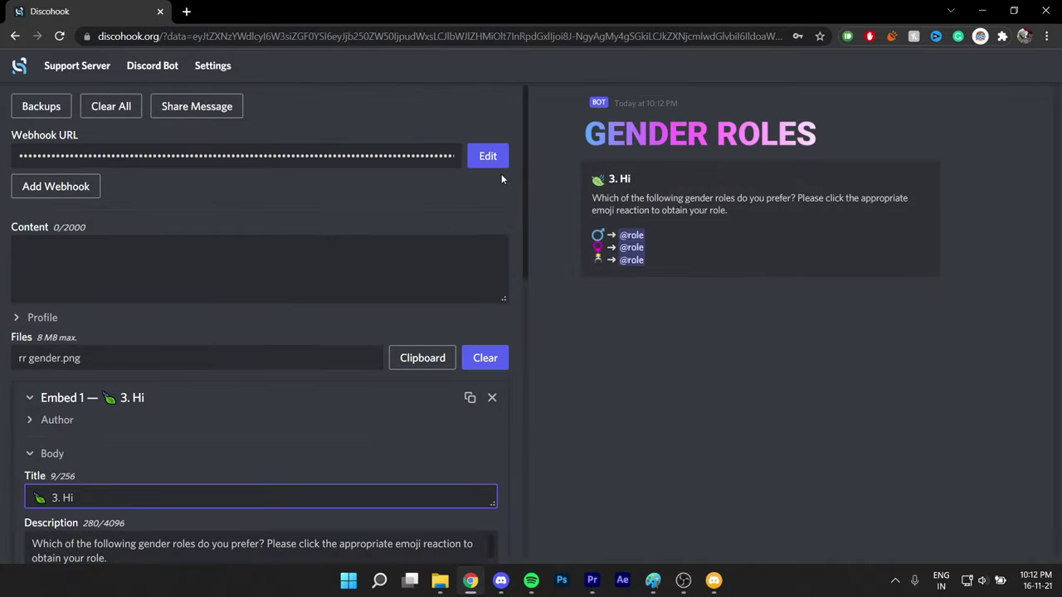